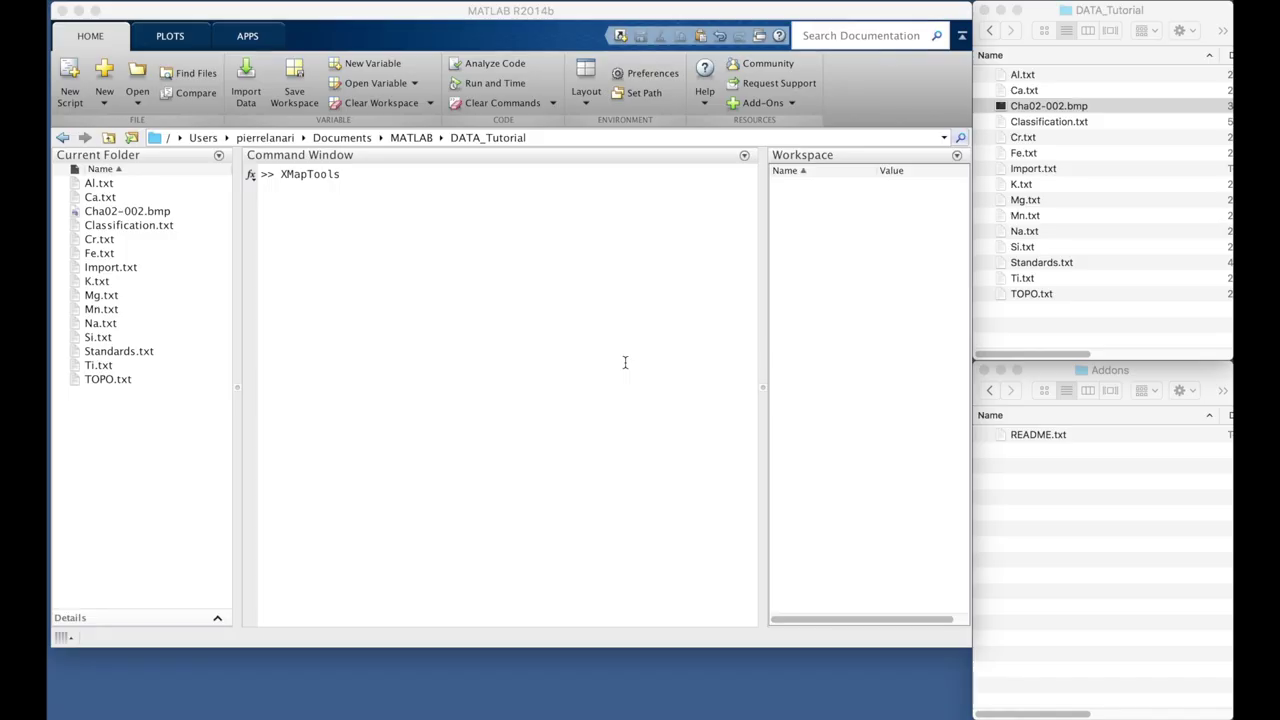
Preview the Cha02-002.bmp backscatter image, then return to the MATLAB command window.
double_click(1068, 107)
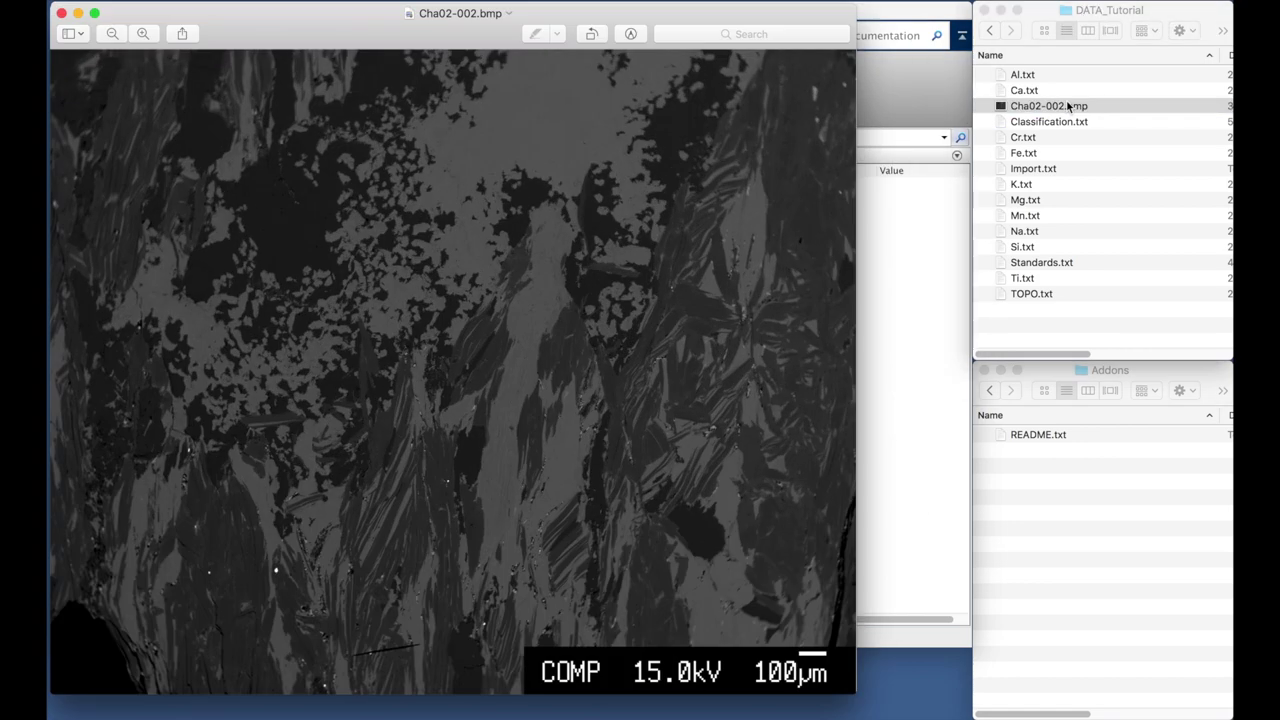
click(61, 13)
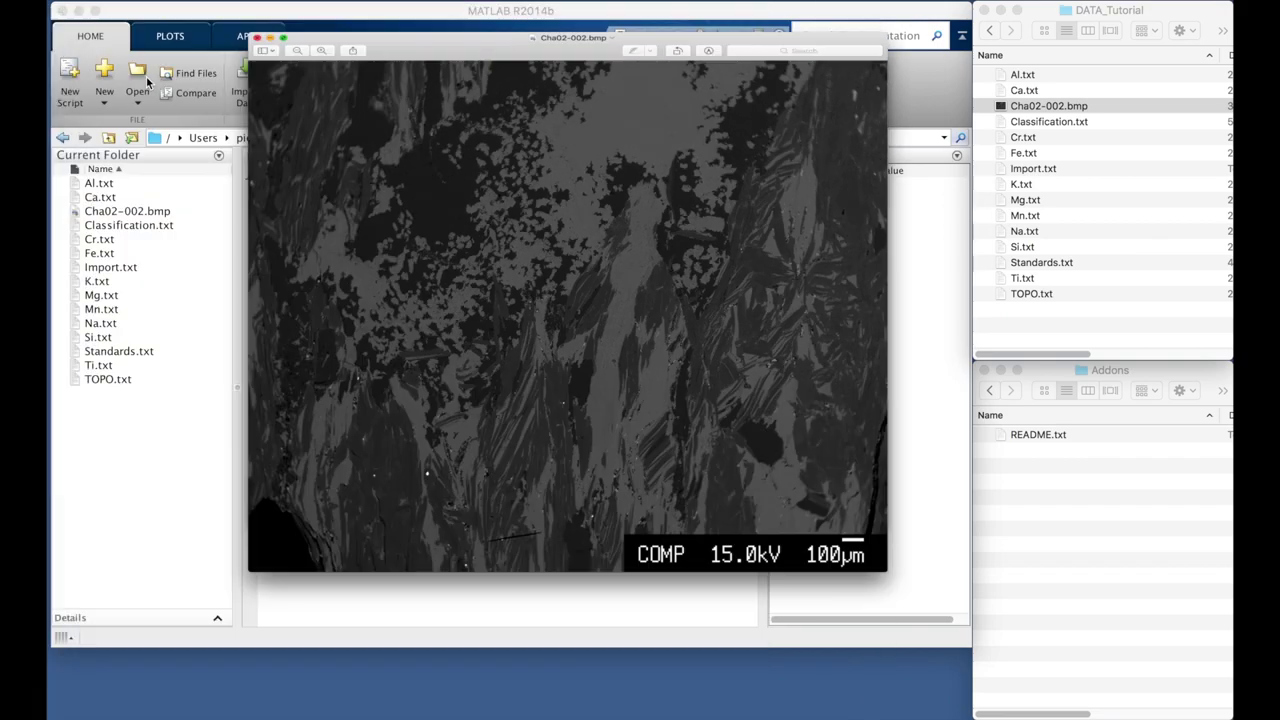
click(523, 255)
Launch XMapTools and install the Img2Txt add-on through Manage Extensions.
key(Return)
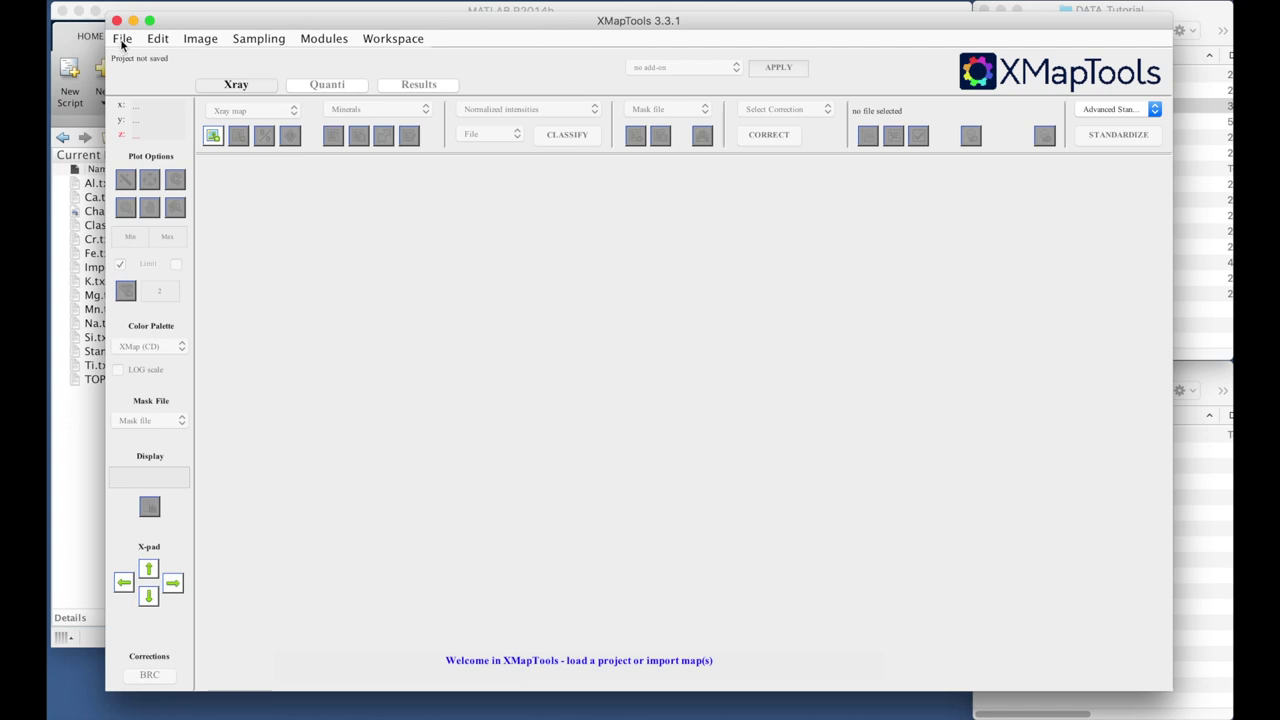
click(121, 40)
mouse_move(174, 242)
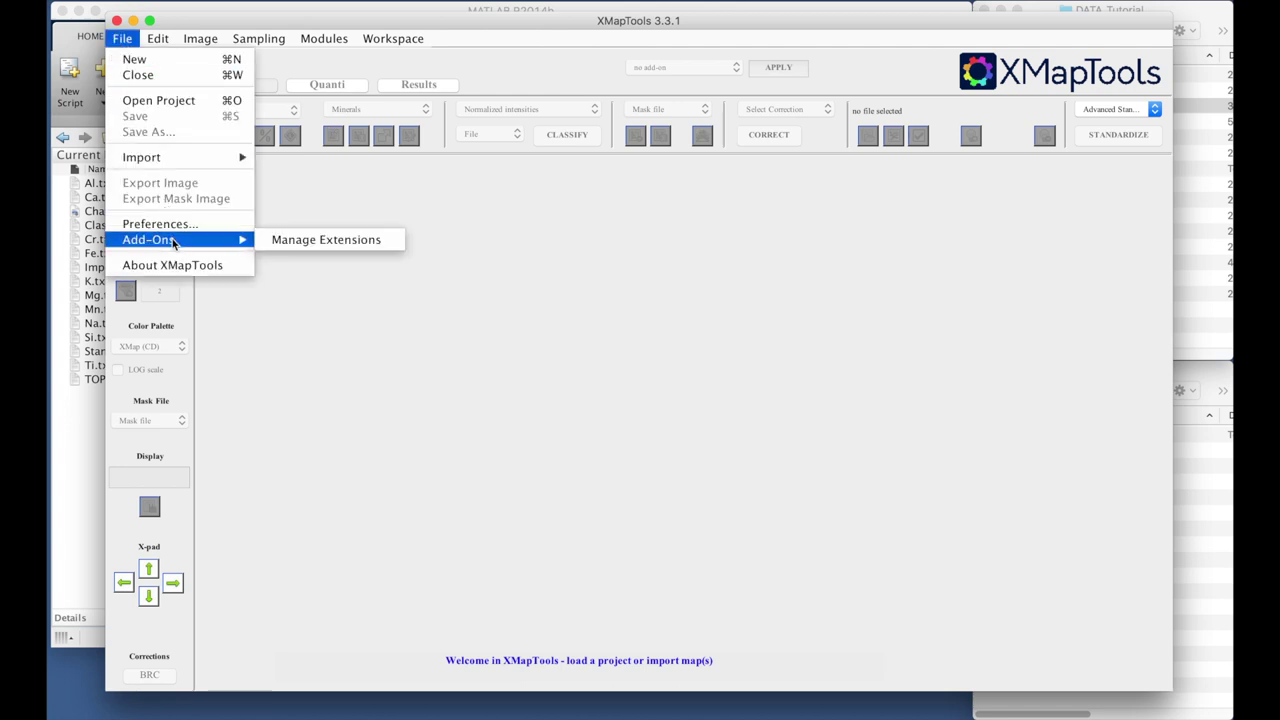
click(296, 241)
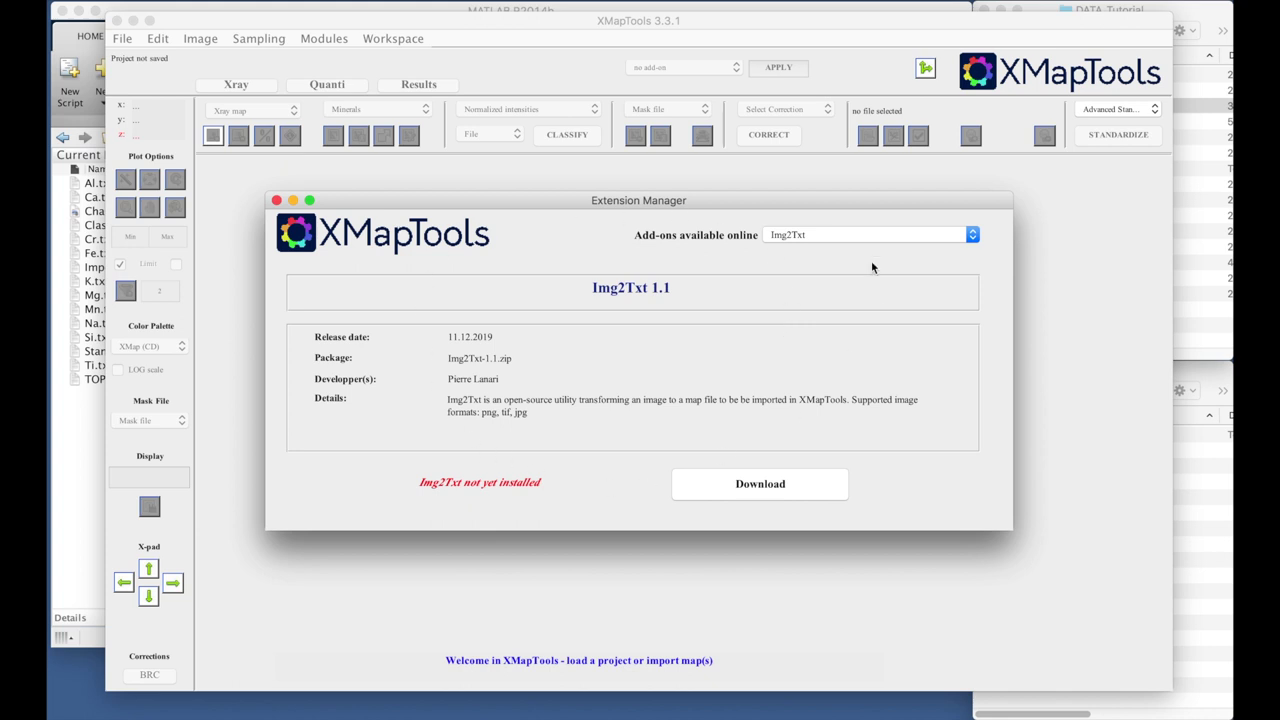
click(841, 235)
click(813, 235)
click(758, 485)
click(638, 332)
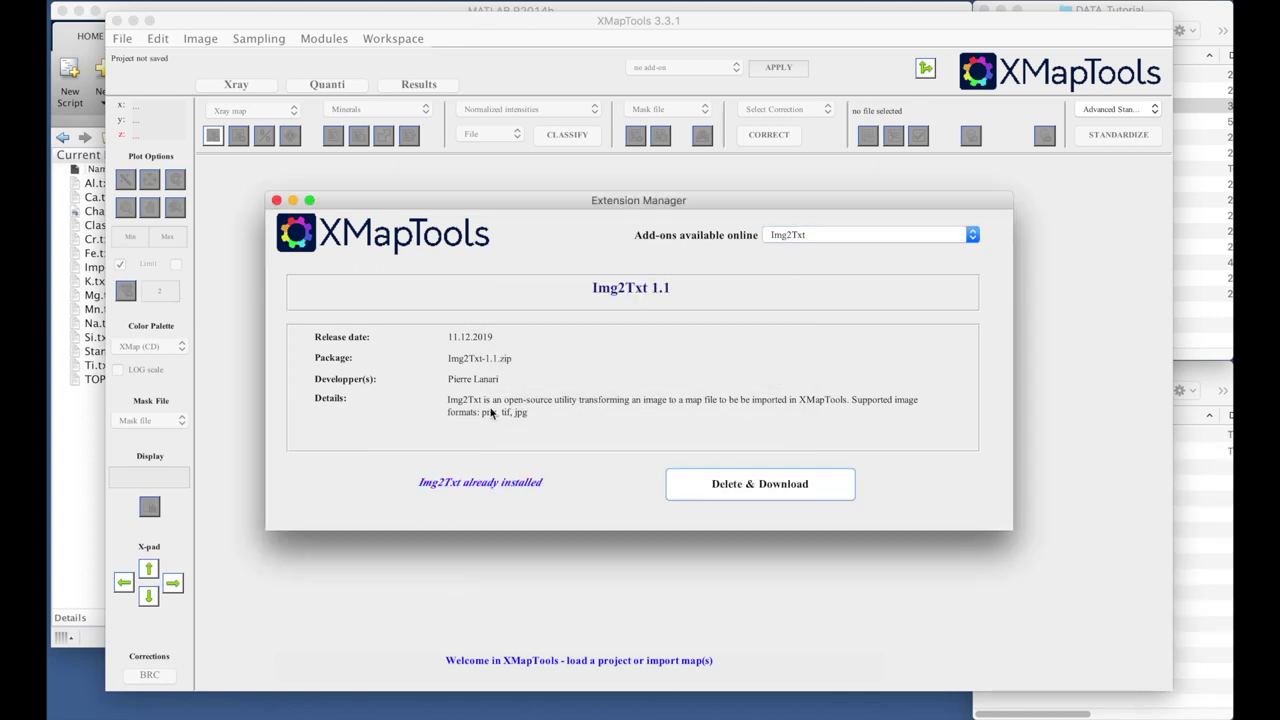
Install the StackMaps add-on and close the Extension Manager.
click(797, 235)
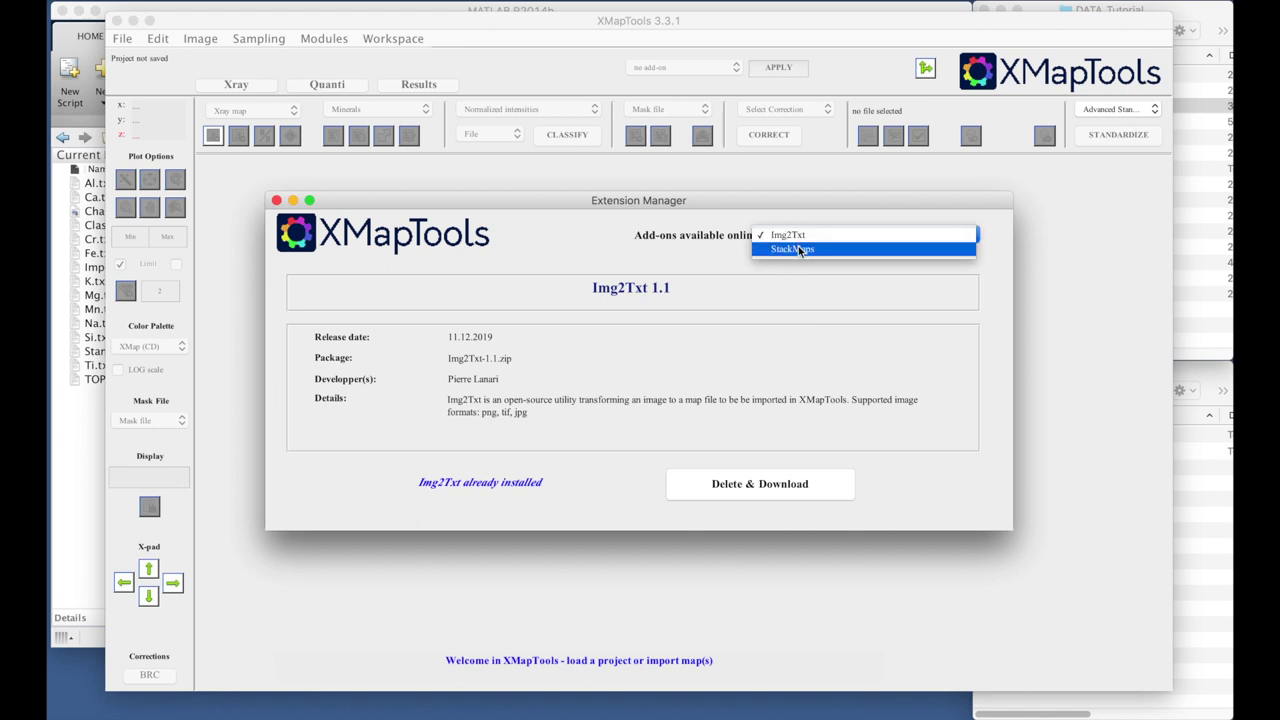
click(798, 247)
click(754, 488)
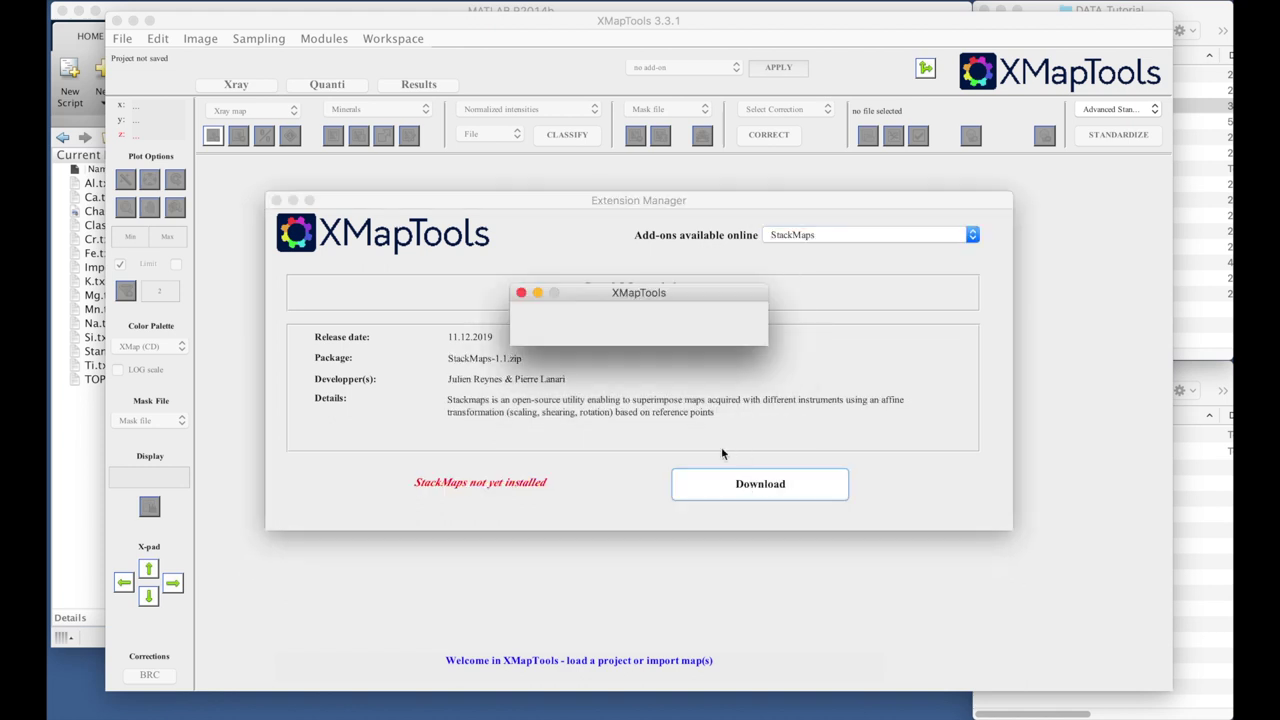
click(639, 333)
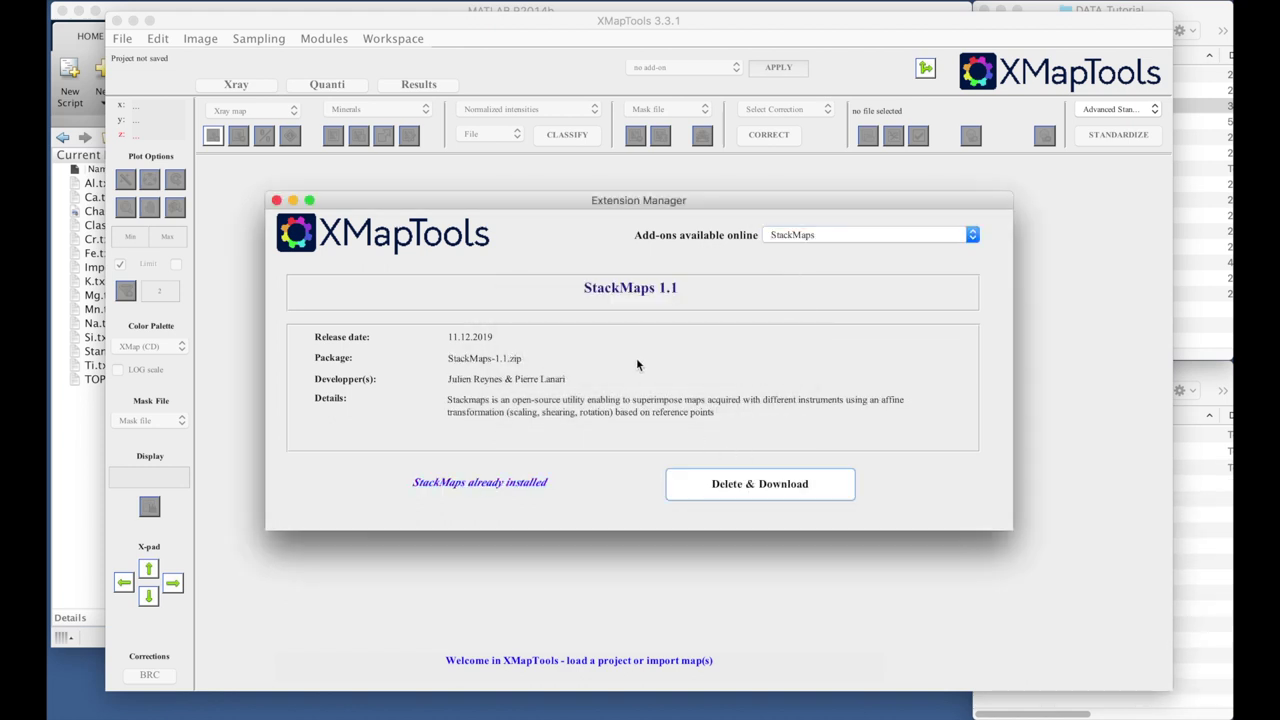
click(276, 201)
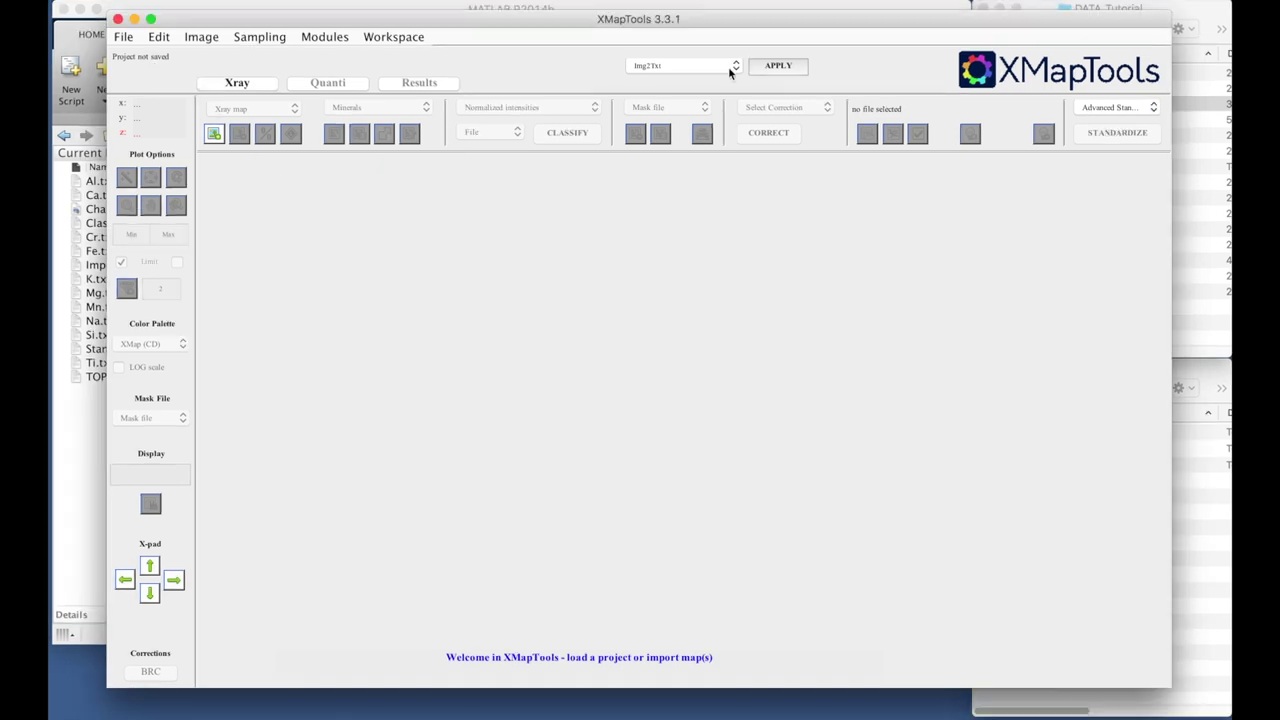
Keep Img2Txt selected as the add-on, then import Si.txt with dead time correction applied.
click(730, 70)
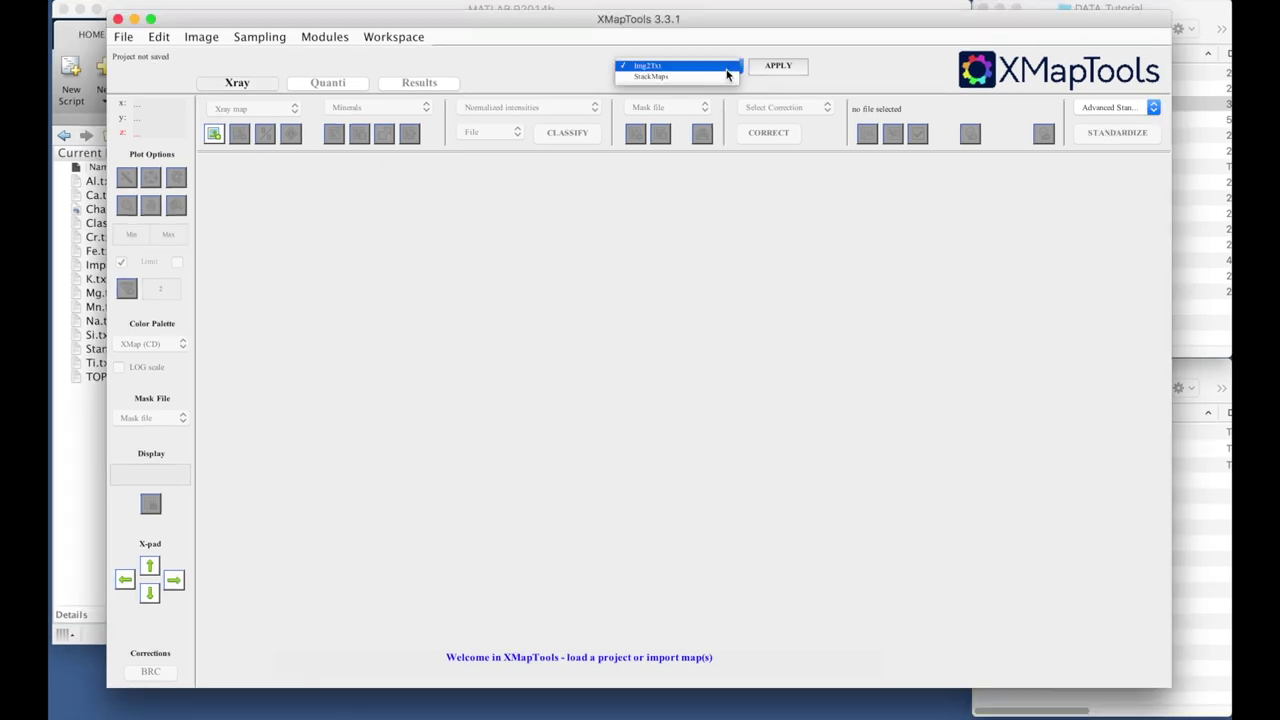
click(730, 258)
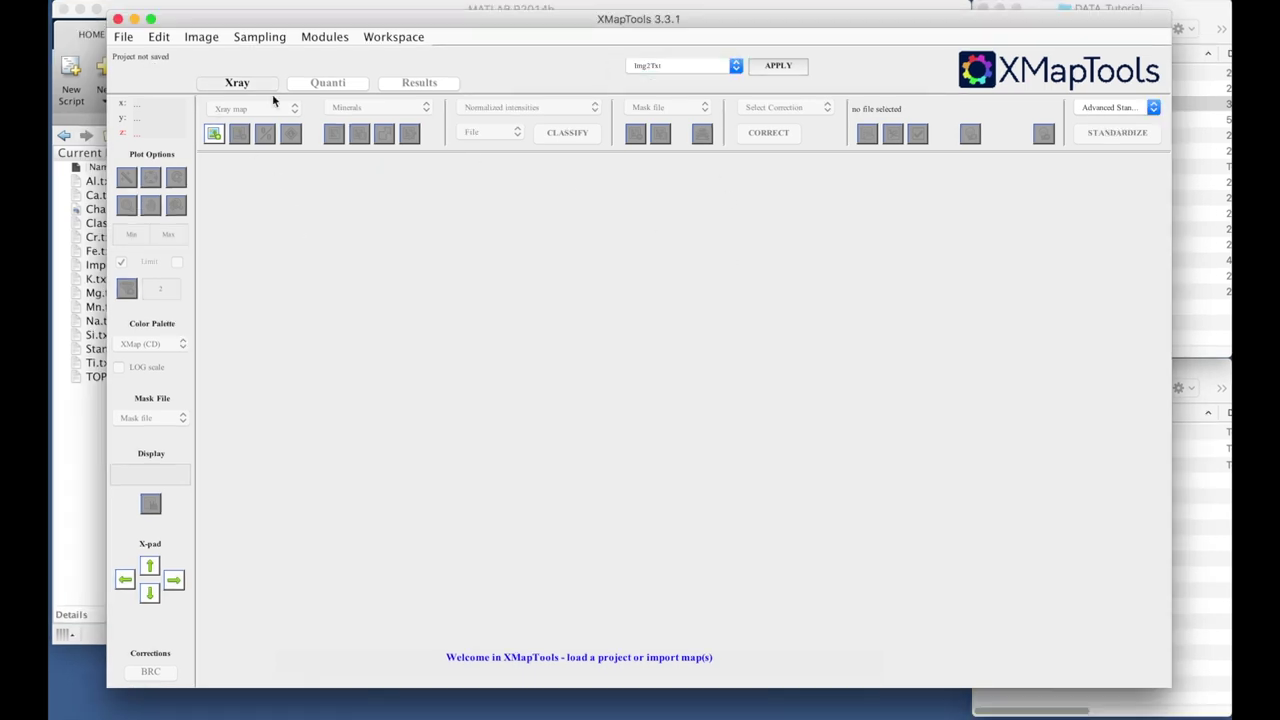
click(124, 40)
mouse_move(162, 157)
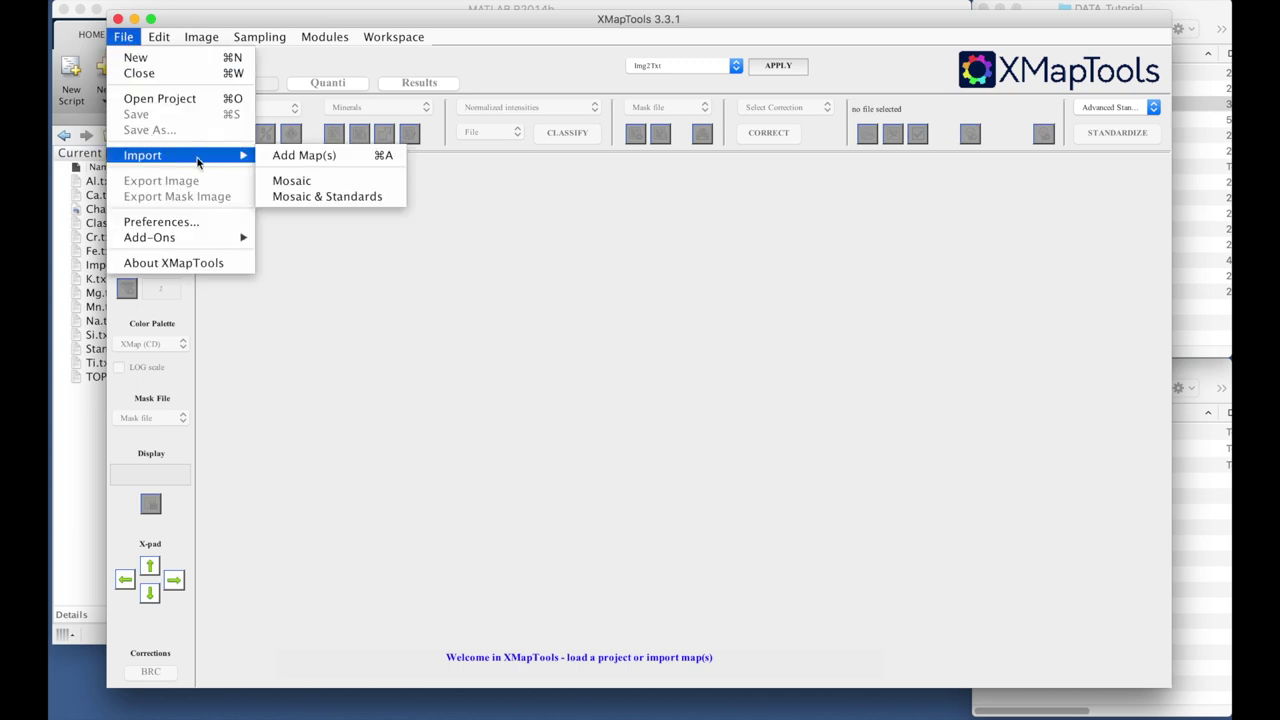
click(300, 156)
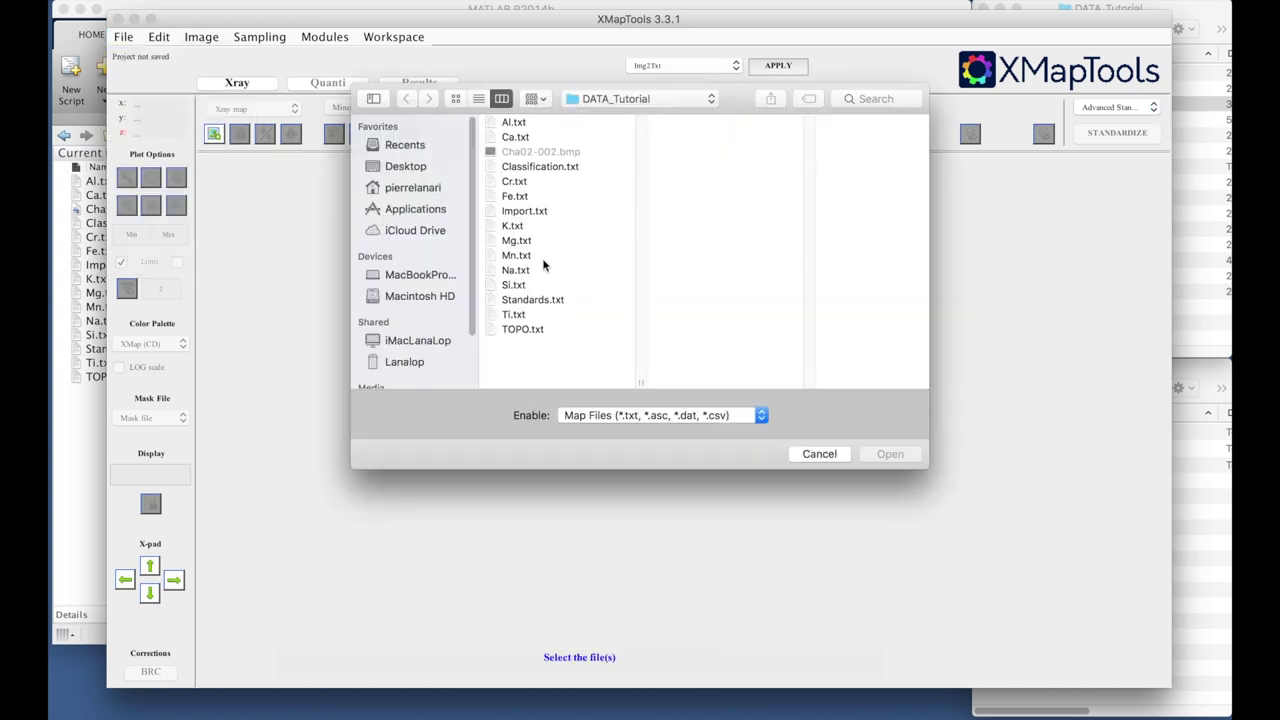
click(518, 285)
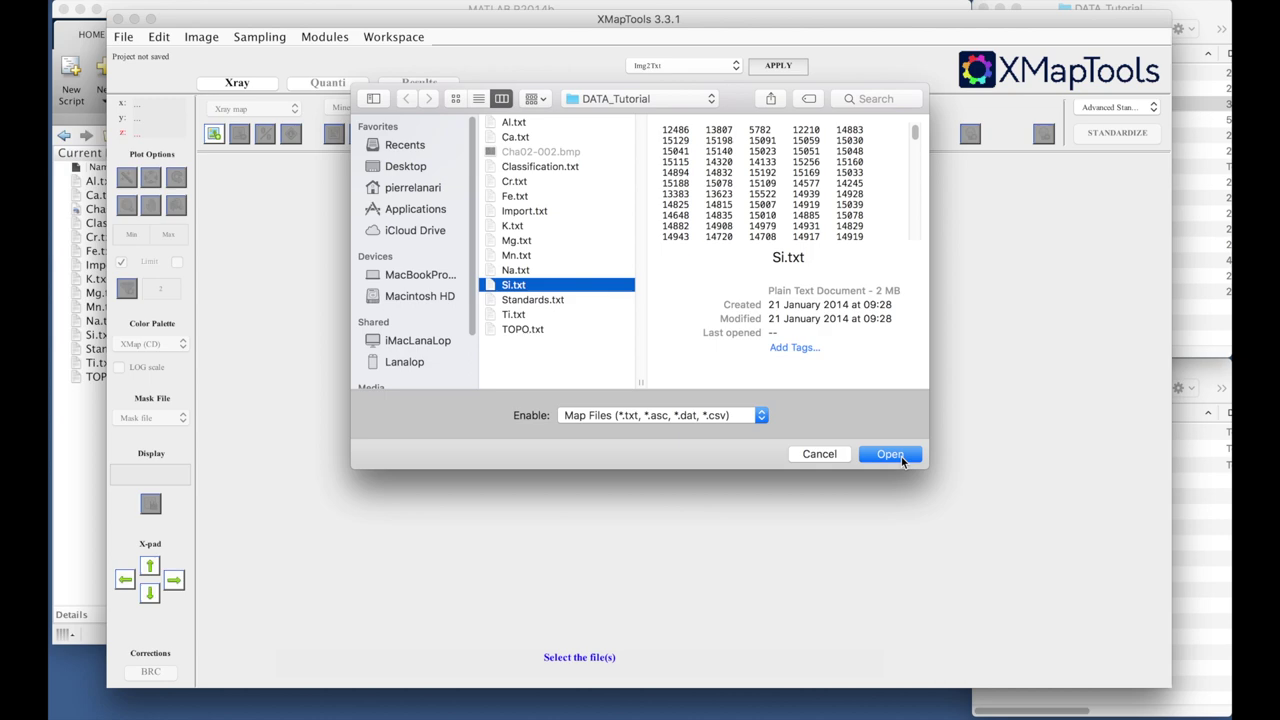
click(888, 455)
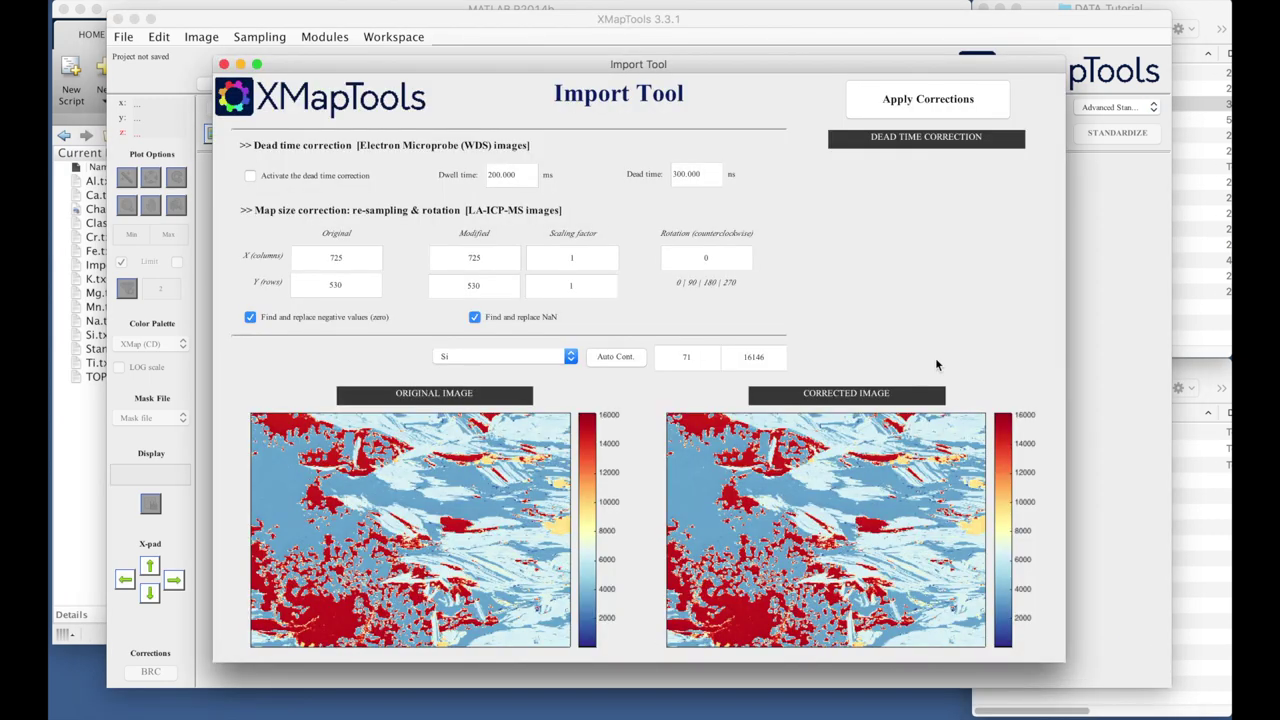
click(302, 177)
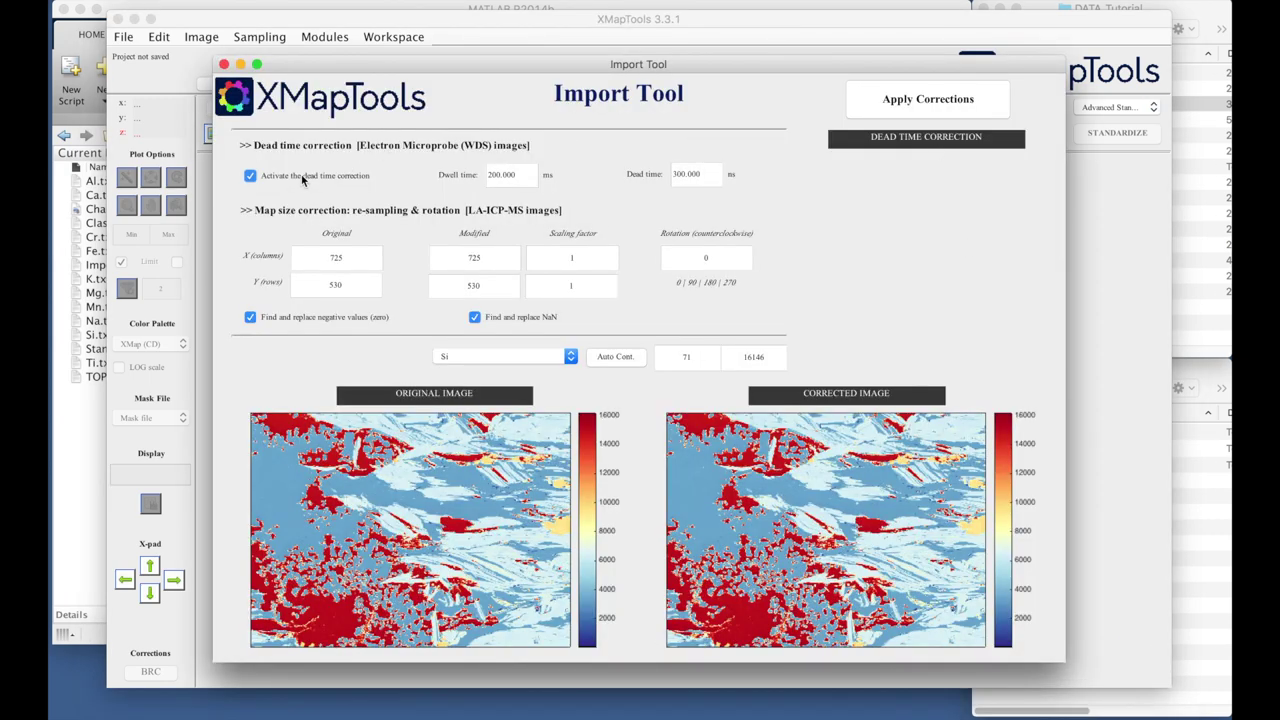
click(901, 102)
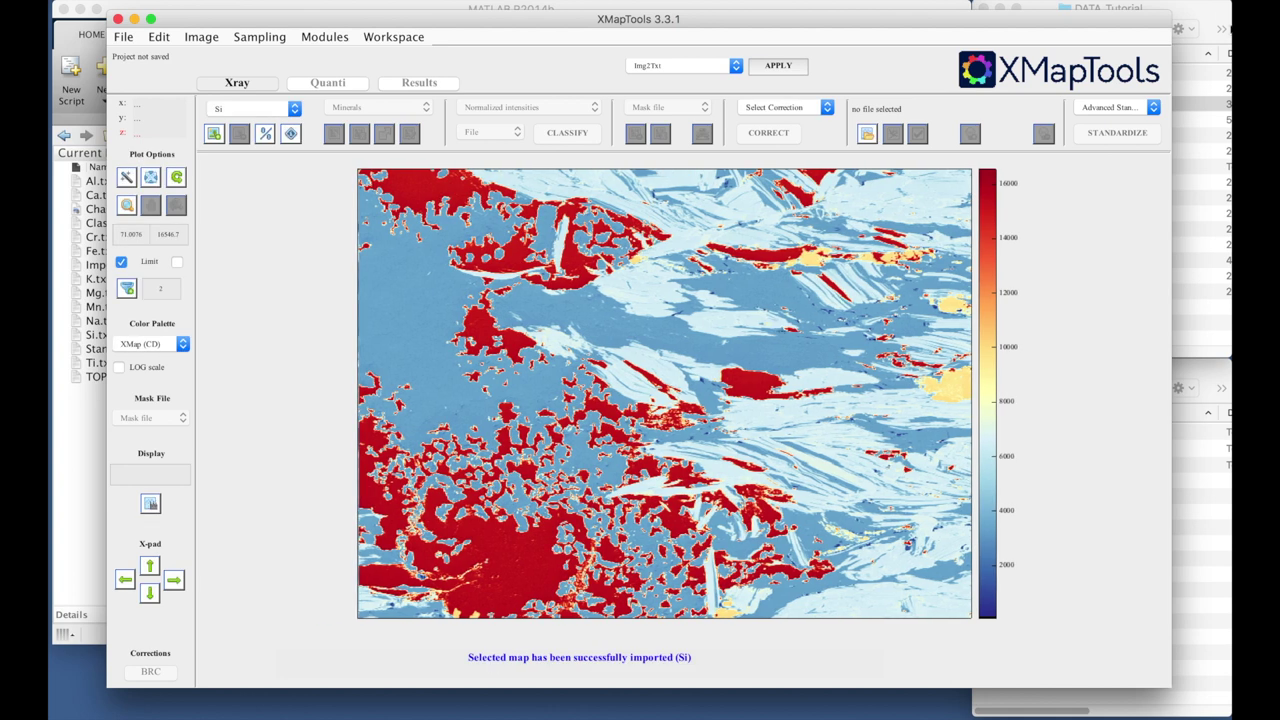
click(1223, 17)
double_click(1045, 106)
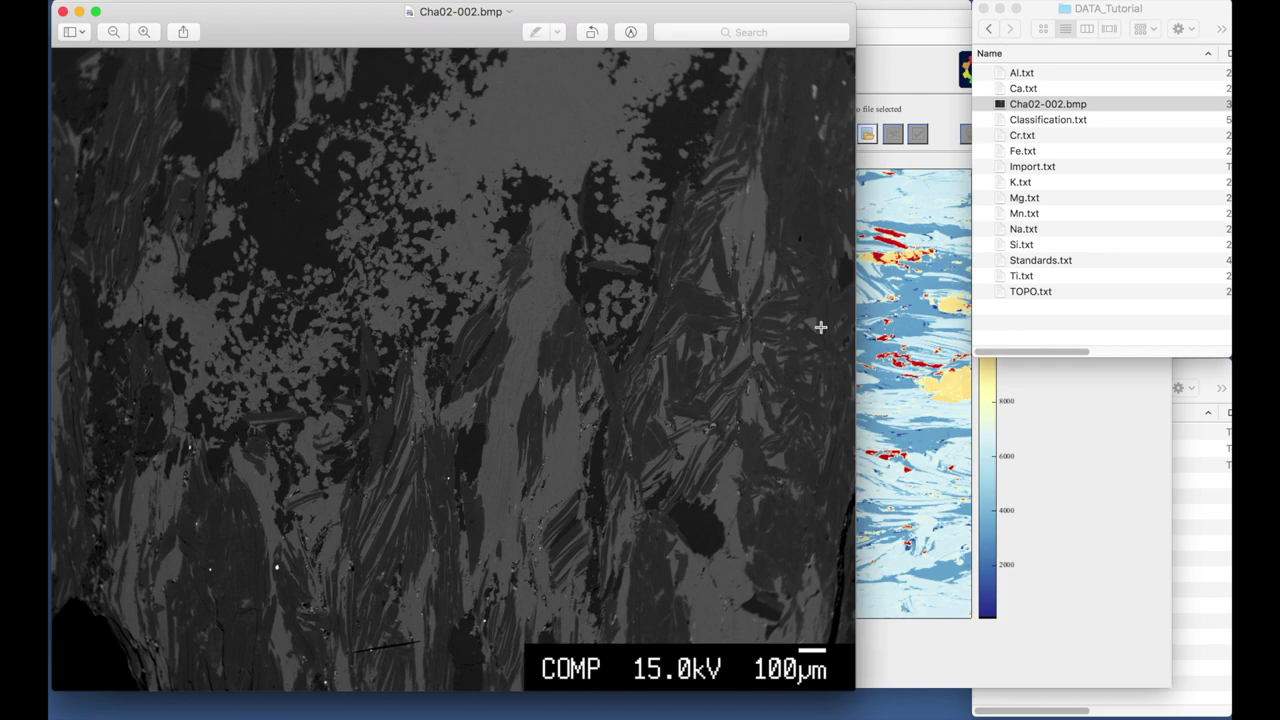
click(62, 11)
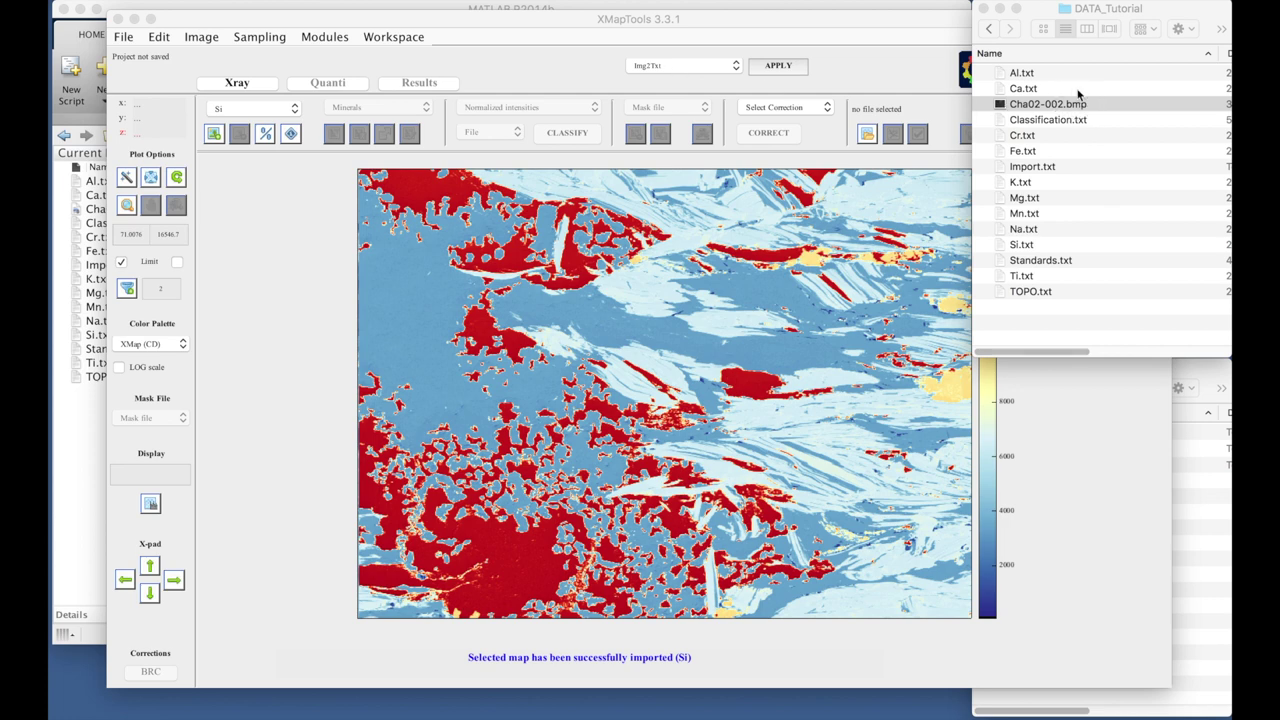
Run Img2Txt on Cha02-002.bmp with a 0 to 250 value range.
click(772, 66)
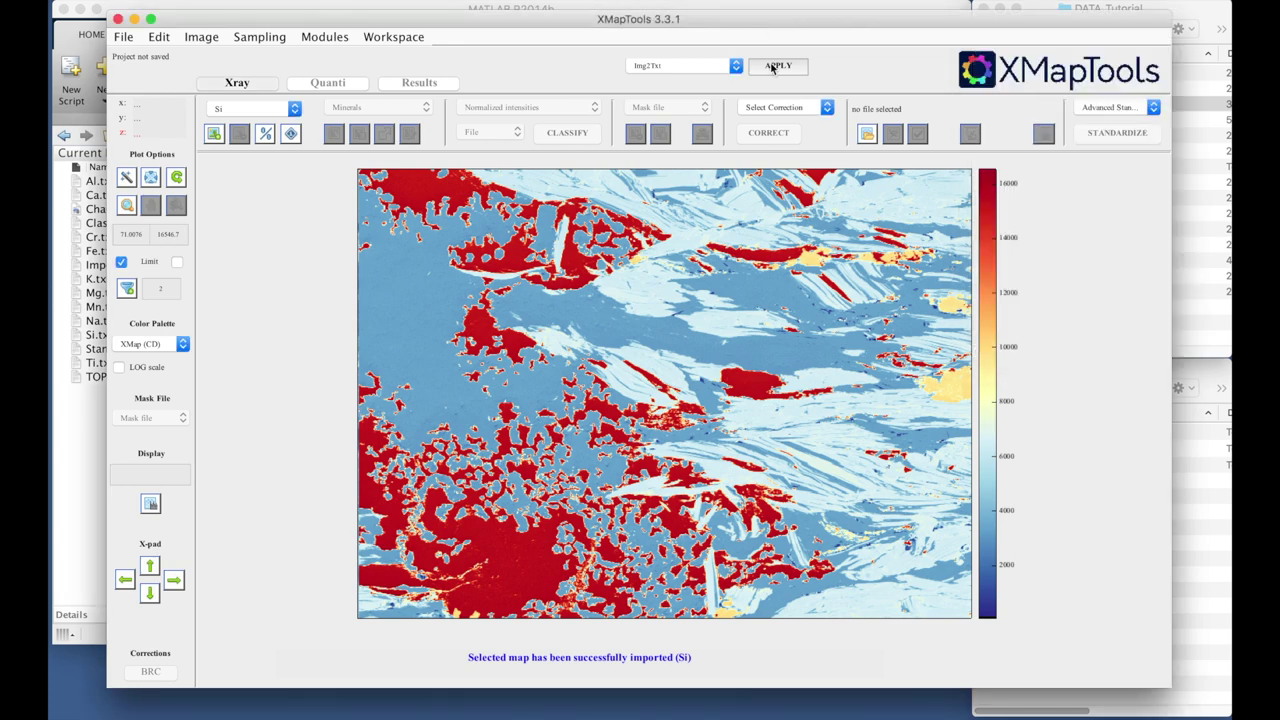
click(772, 66)
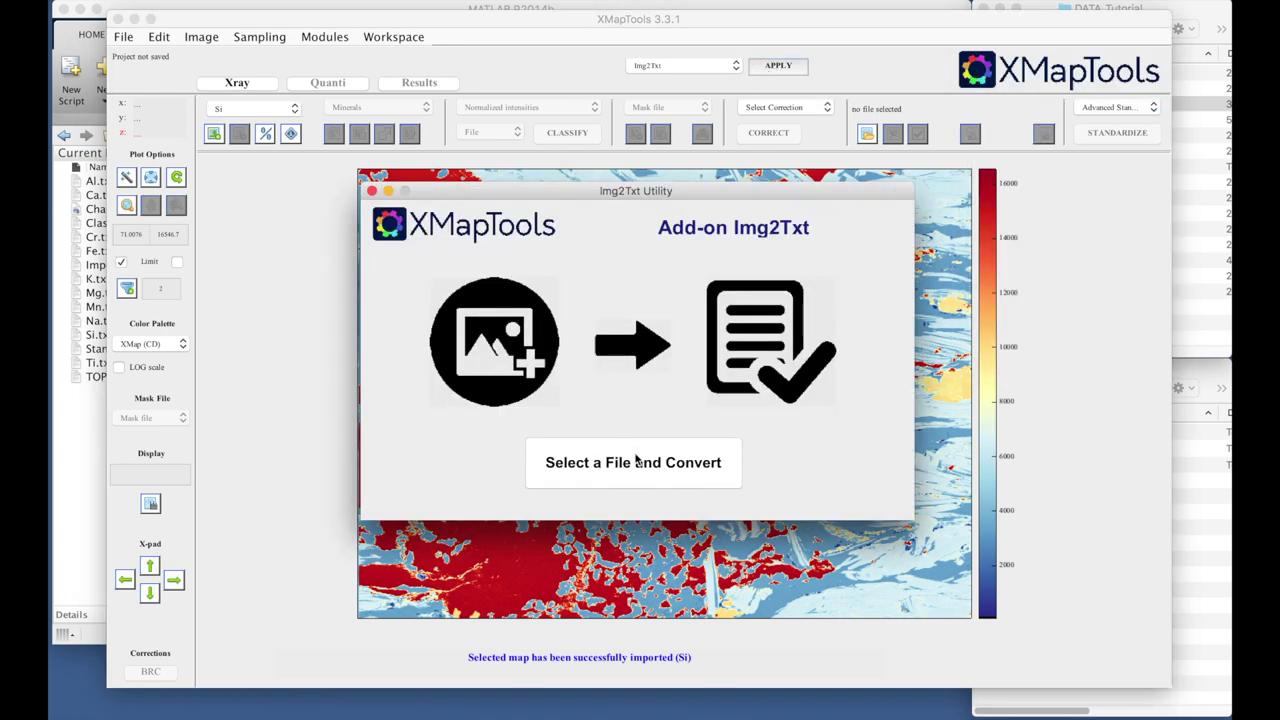
click(636, 461)
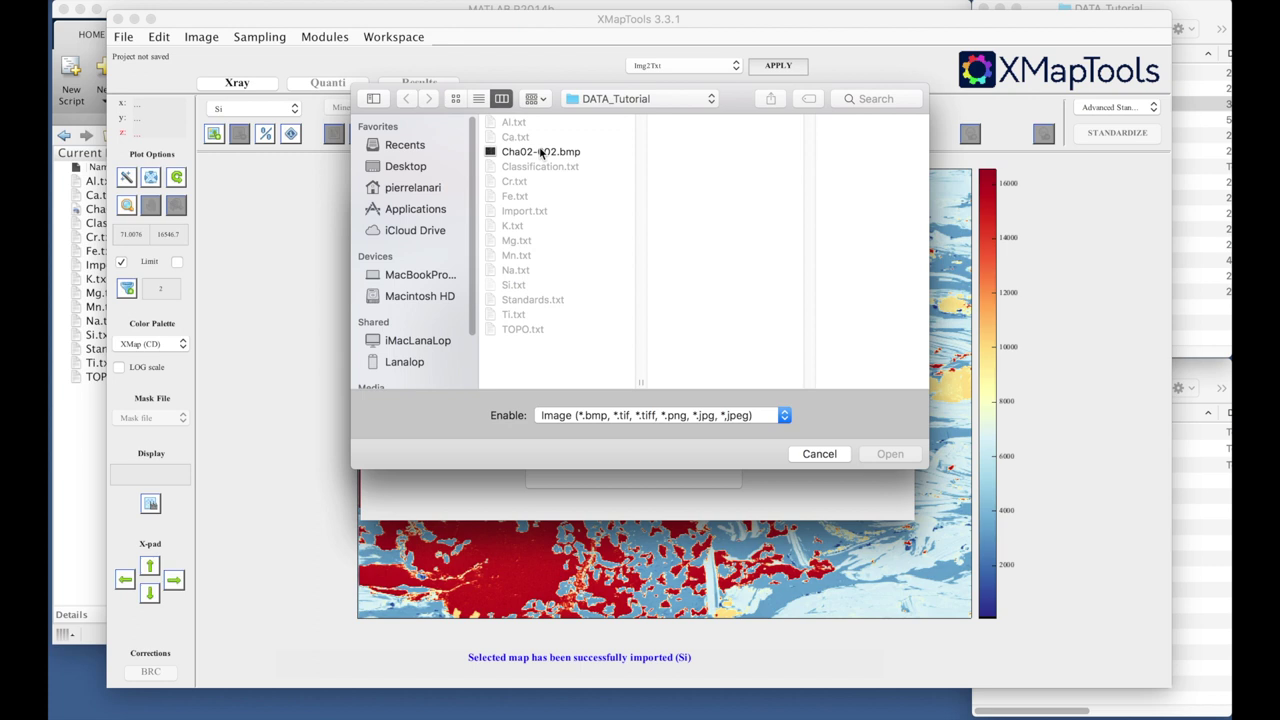
click(541, 151)
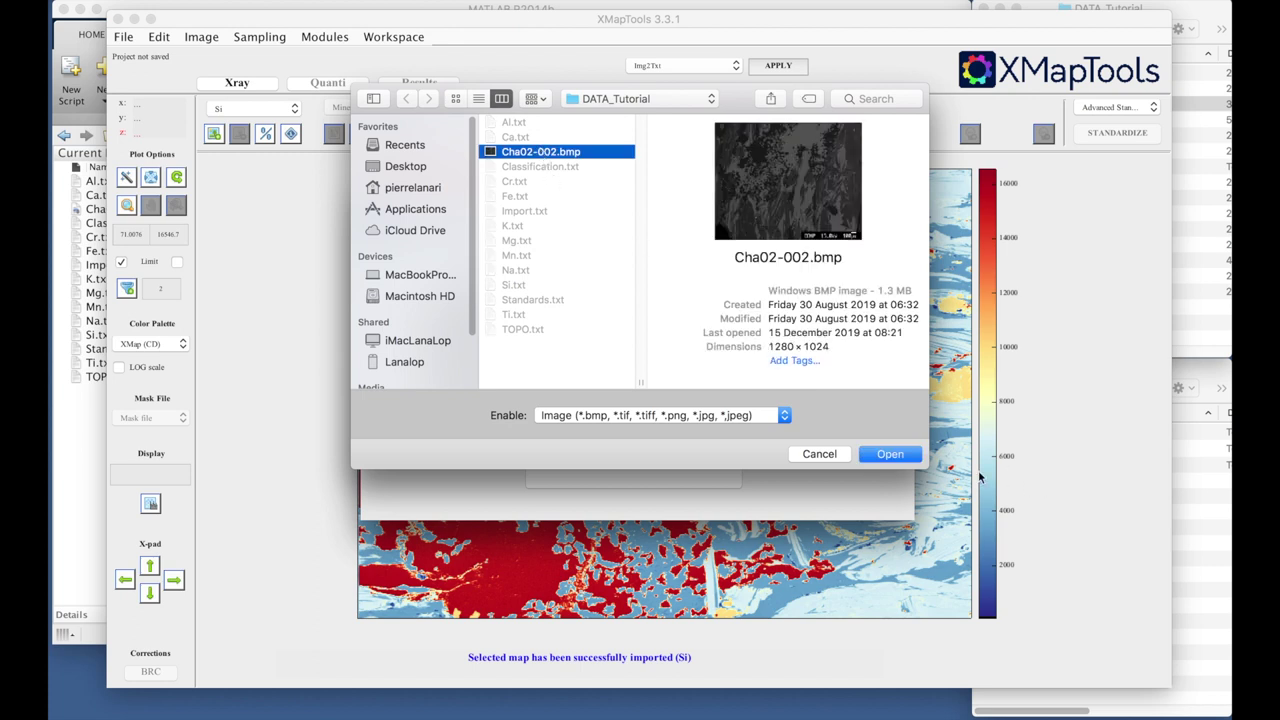
click(900, 456)
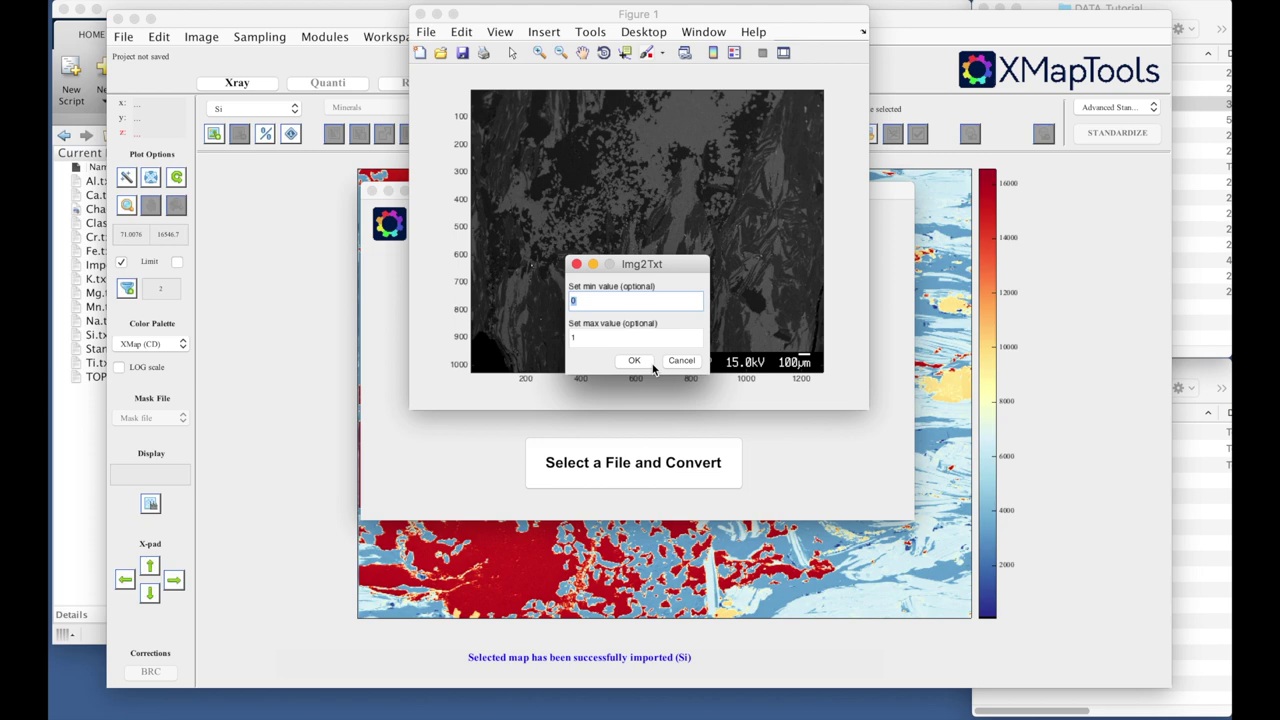
click(579, 341)
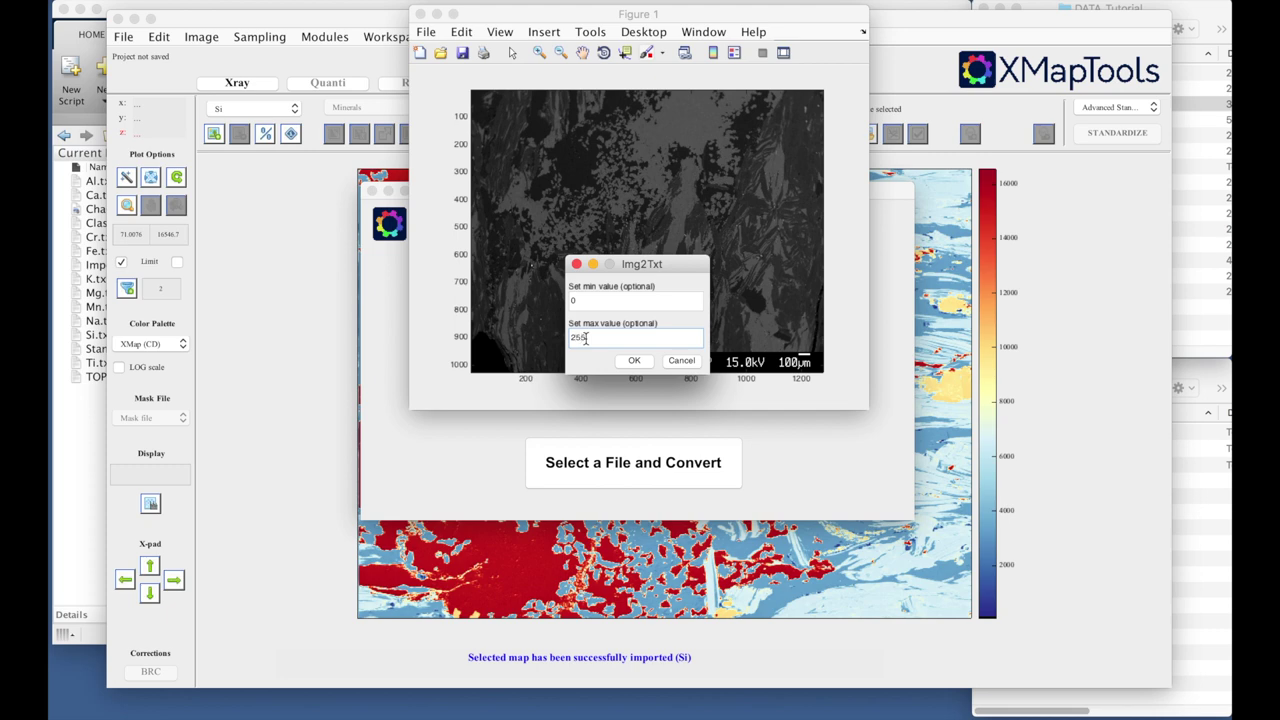
click(634, 360)
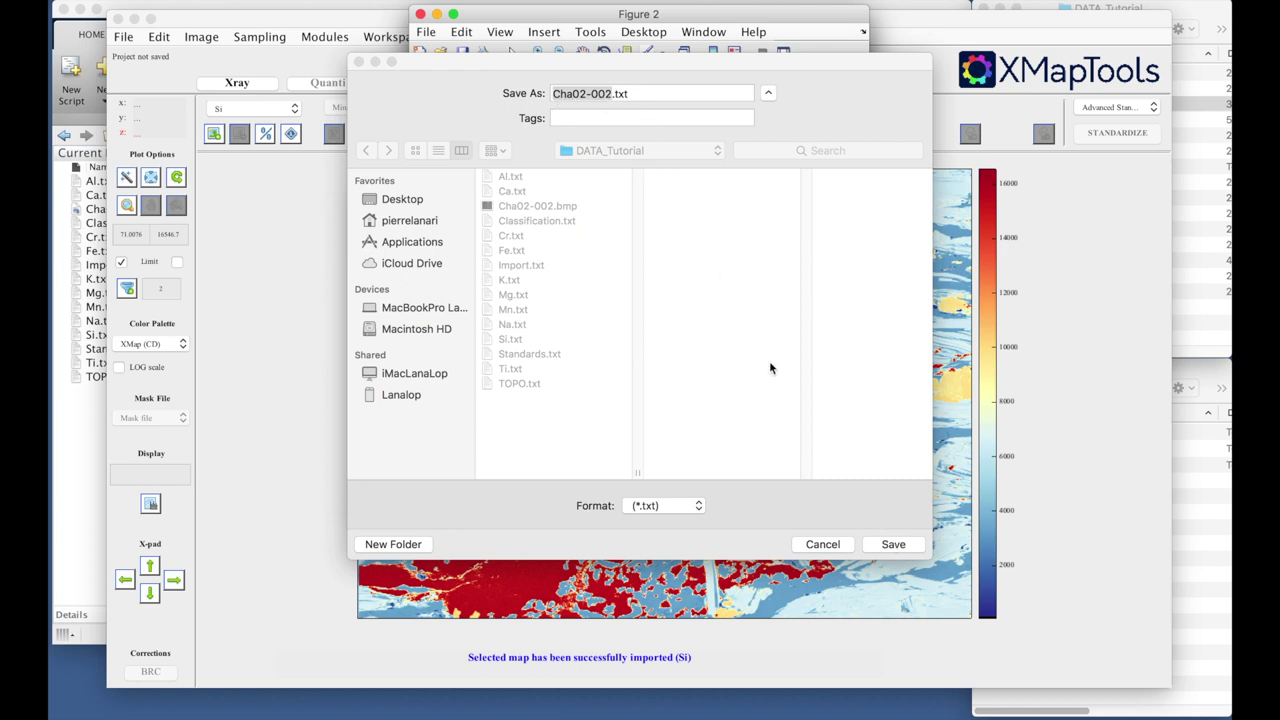
Save Cha02-002.txt, compare then close both image figures, and close the Img2Txt utility.
click(900, 543)
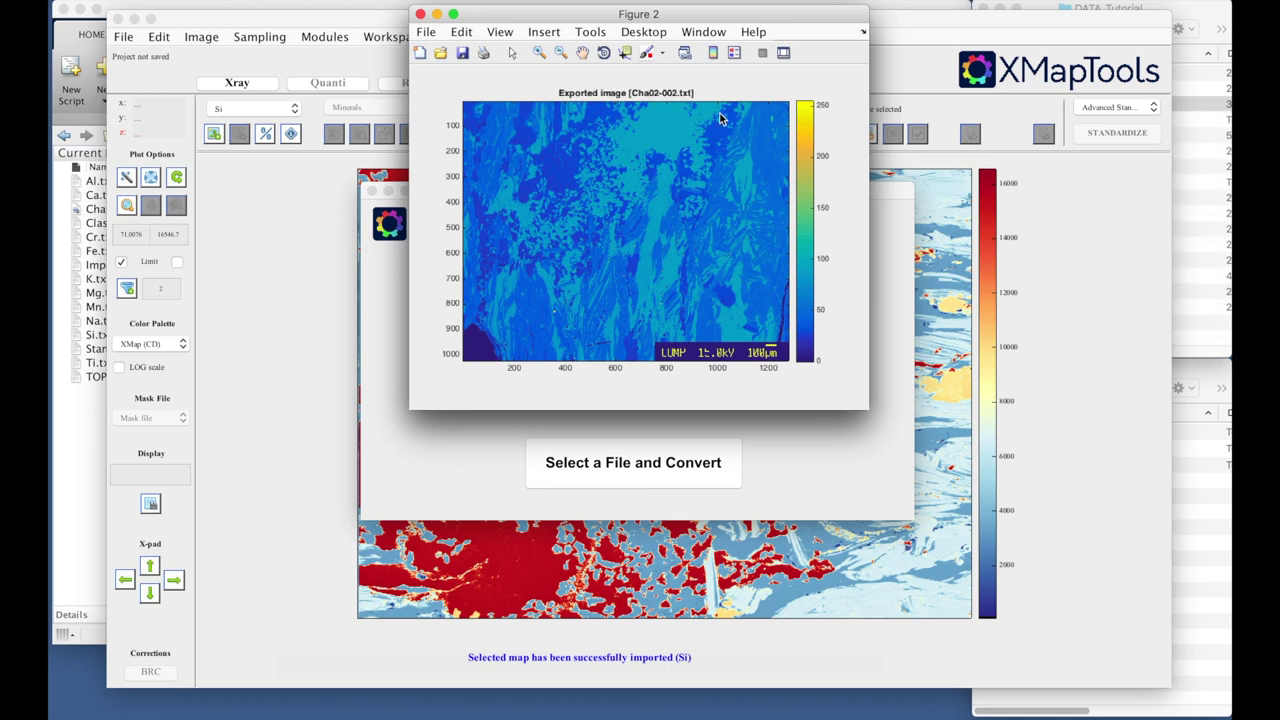
drag(563, 13, 817, 123)
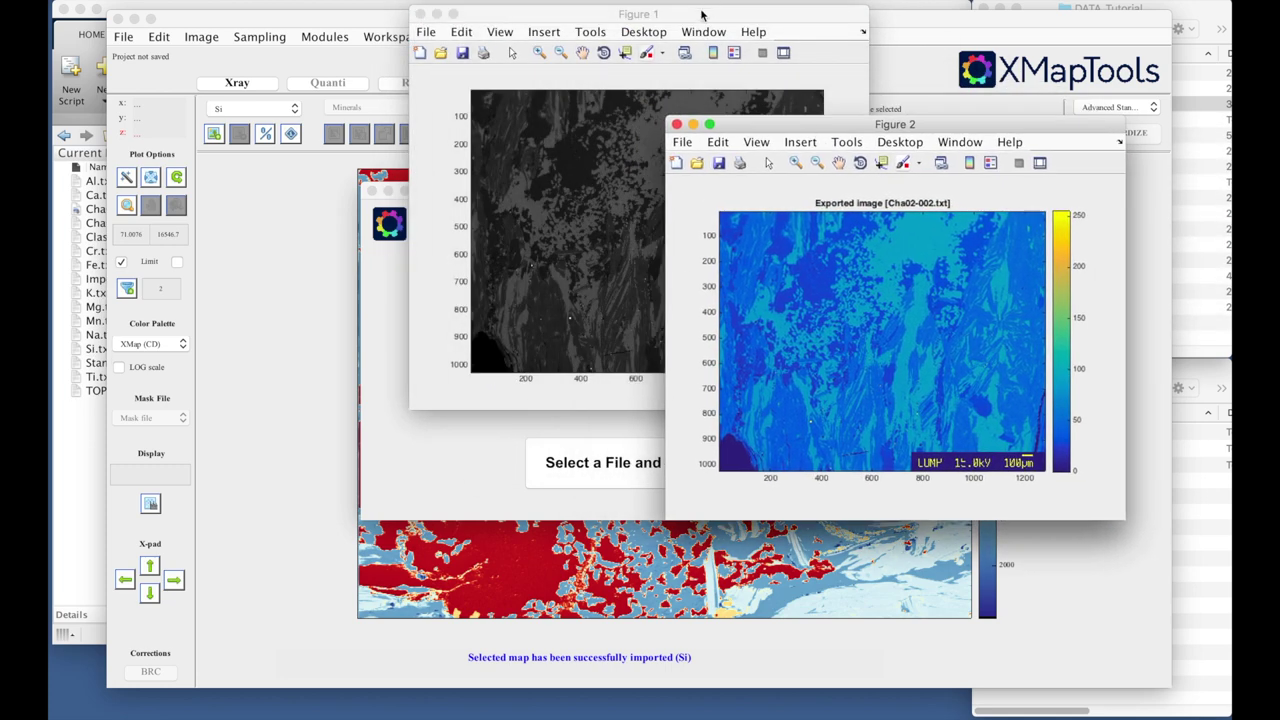
drag(698, 16, 465, 110)
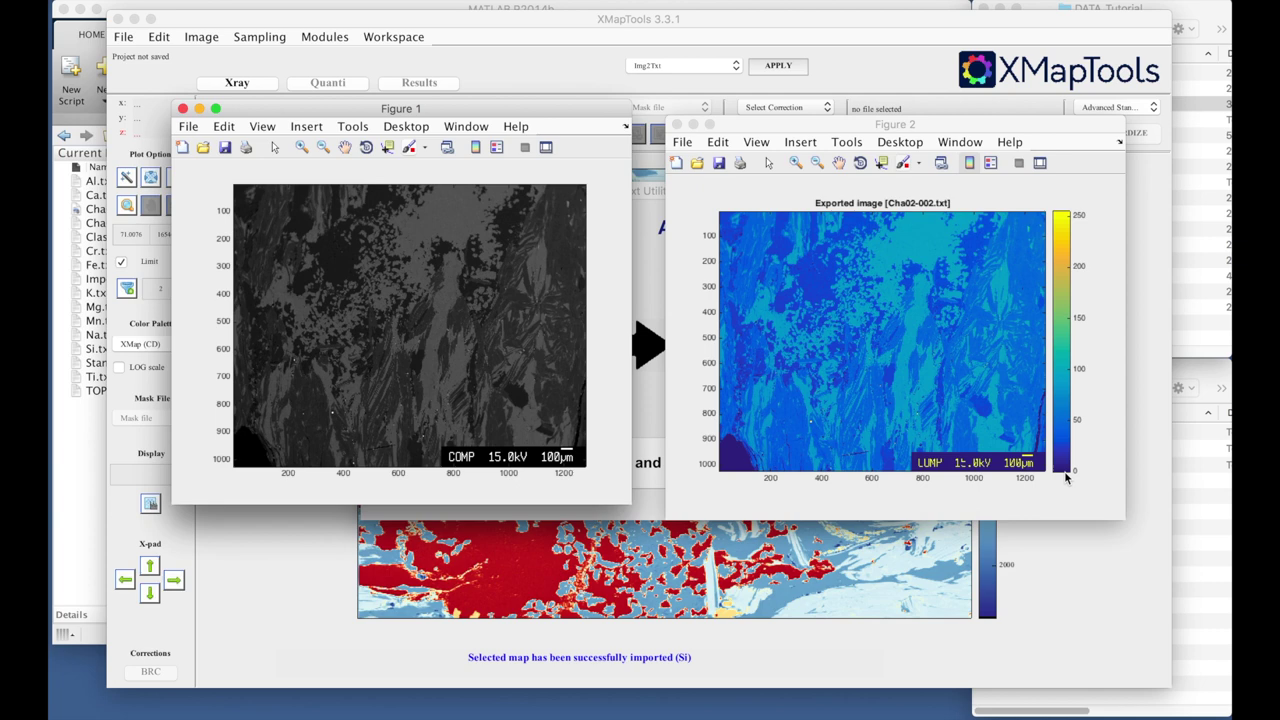
click(676, 125)
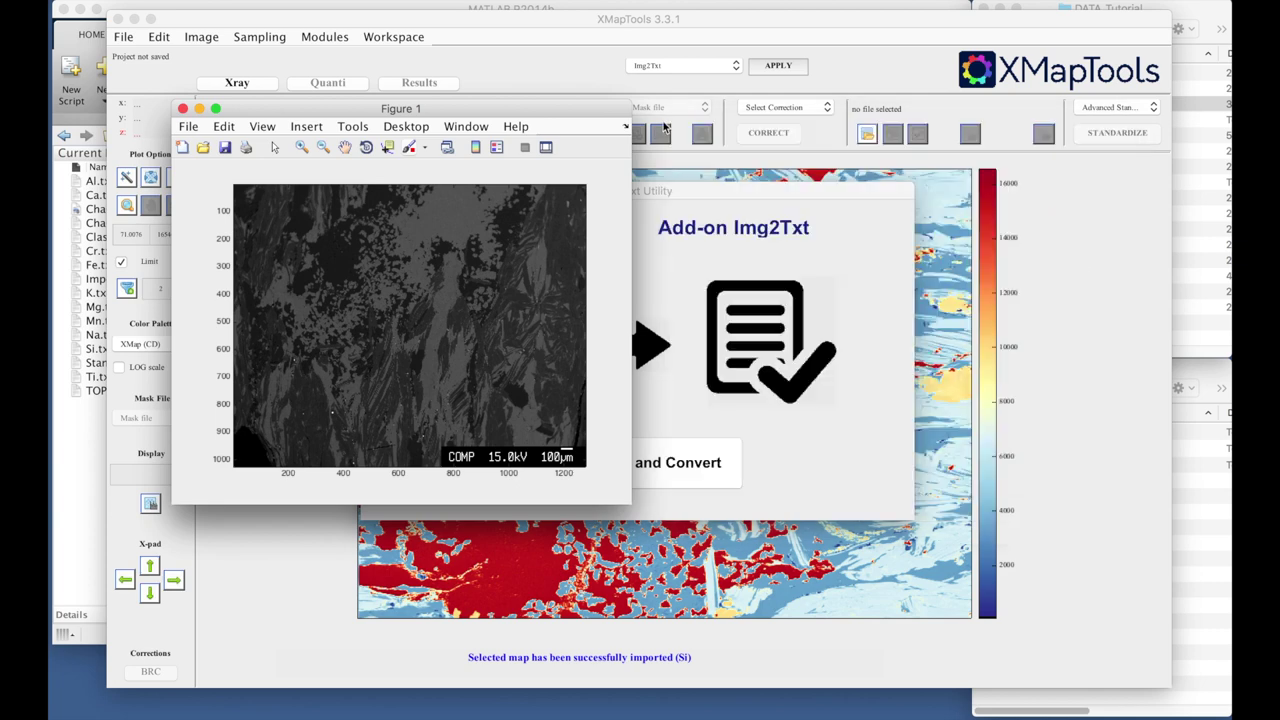
click(182, 108)
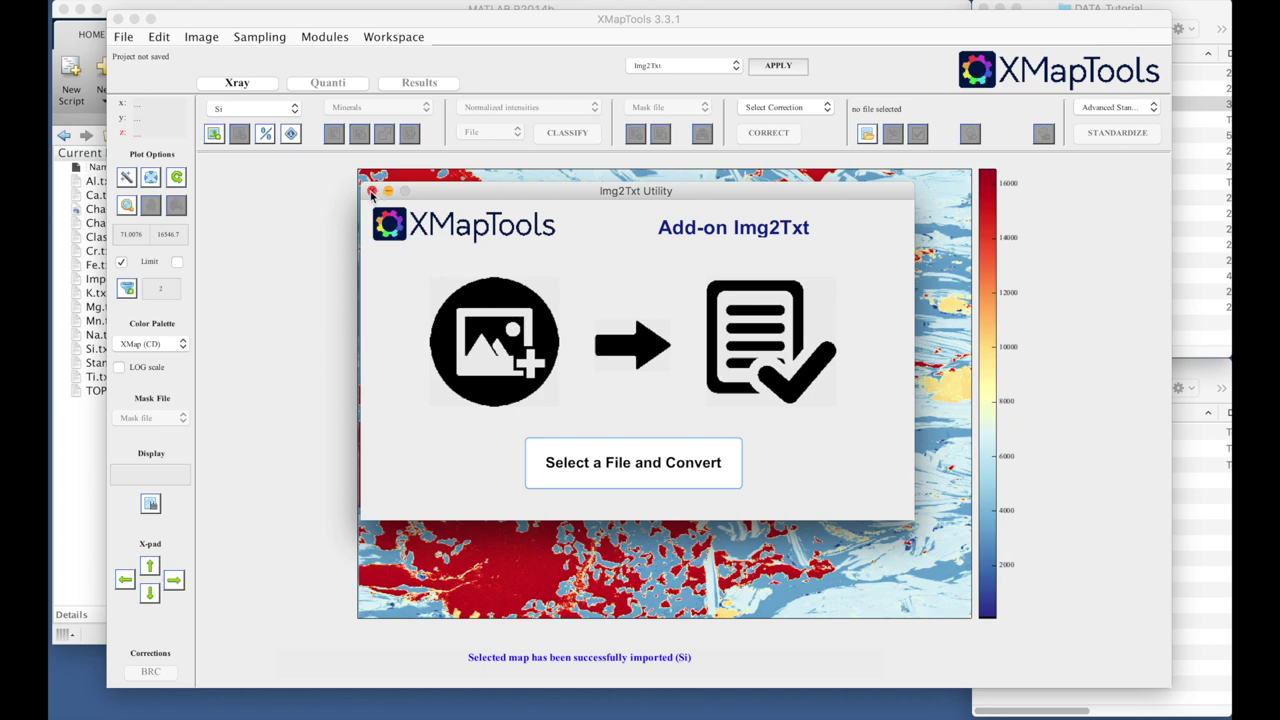
click(373, 191)
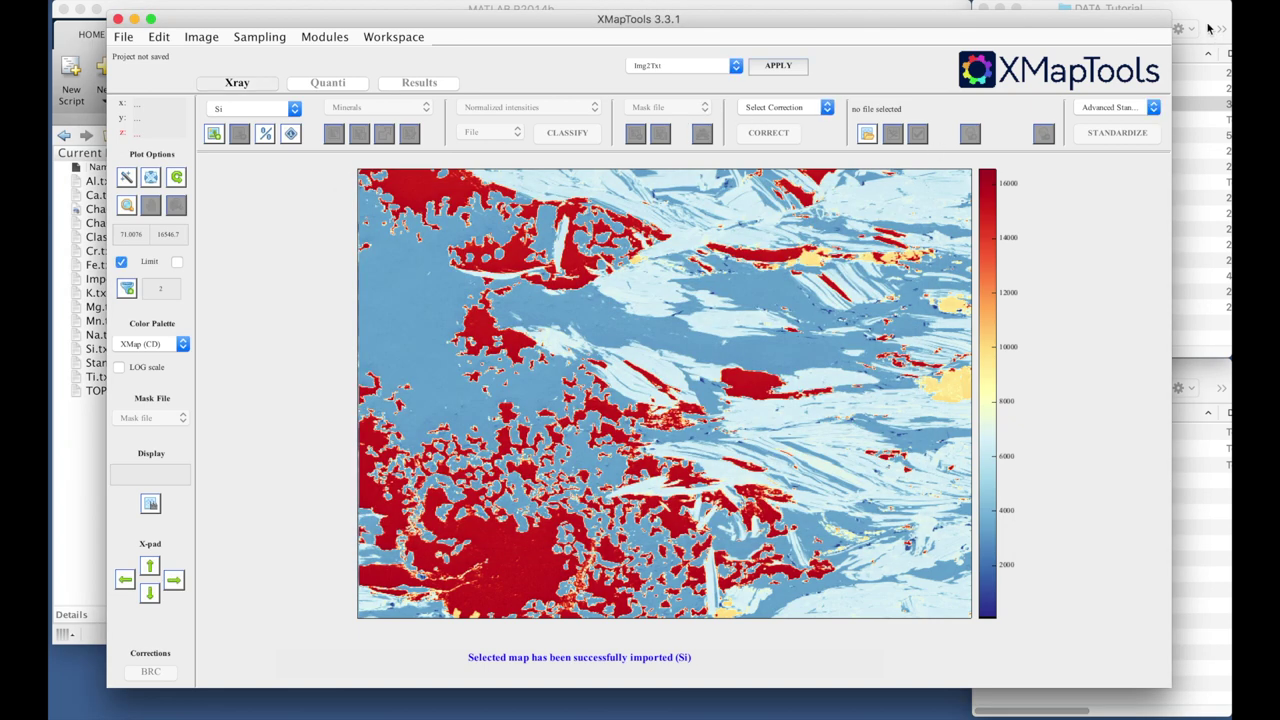
Launch StackMaps with Si as the reference map and Cha02-002.txt as the deformed image.
click(724, 68)
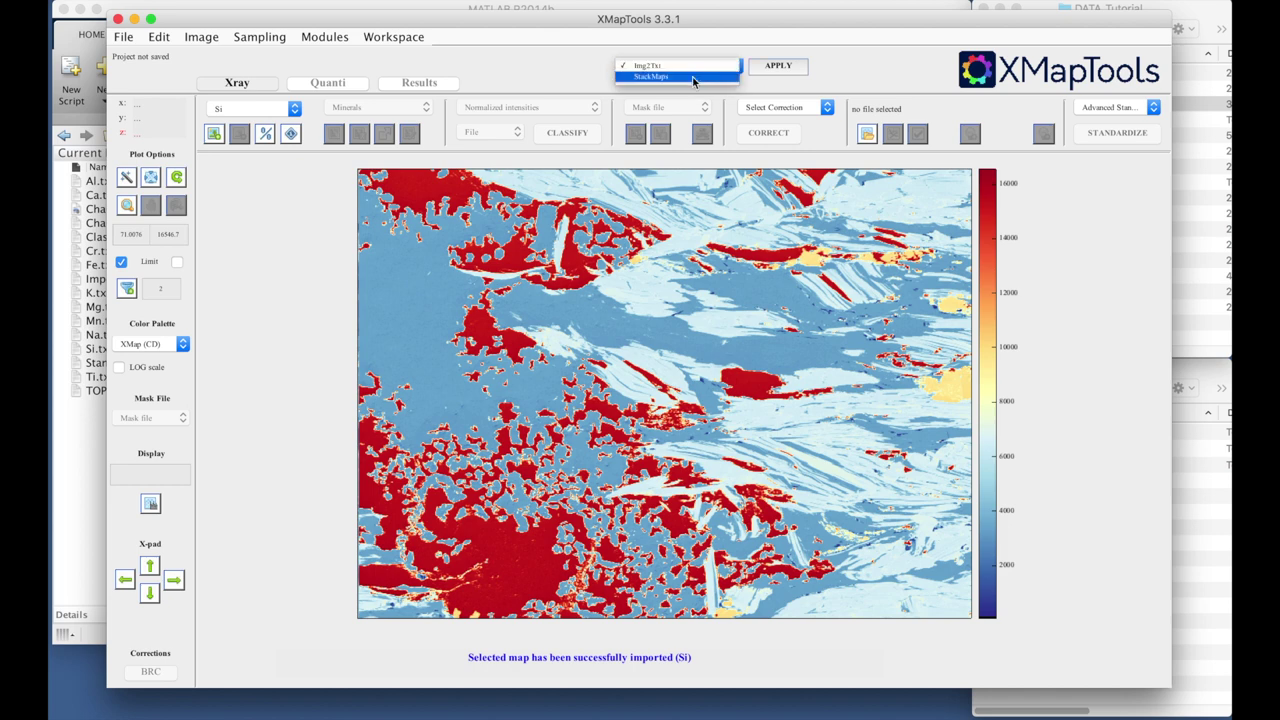
click(693, 77)
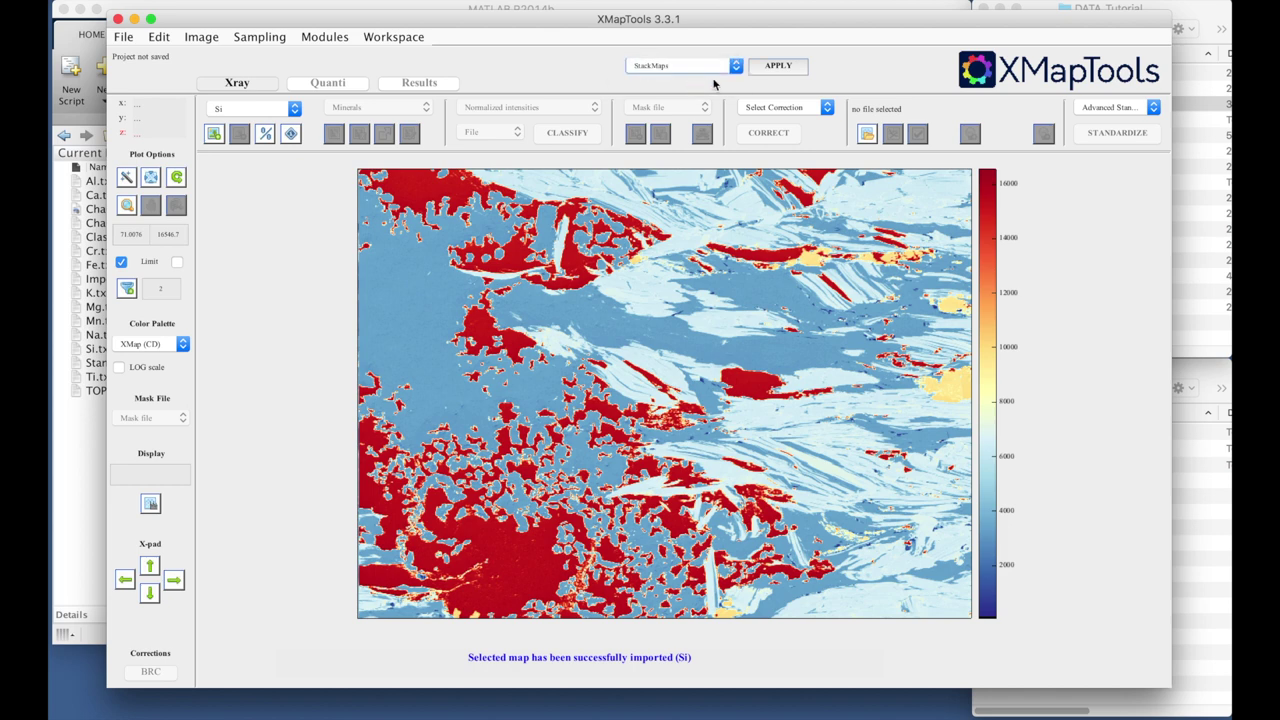
click(784, 67)
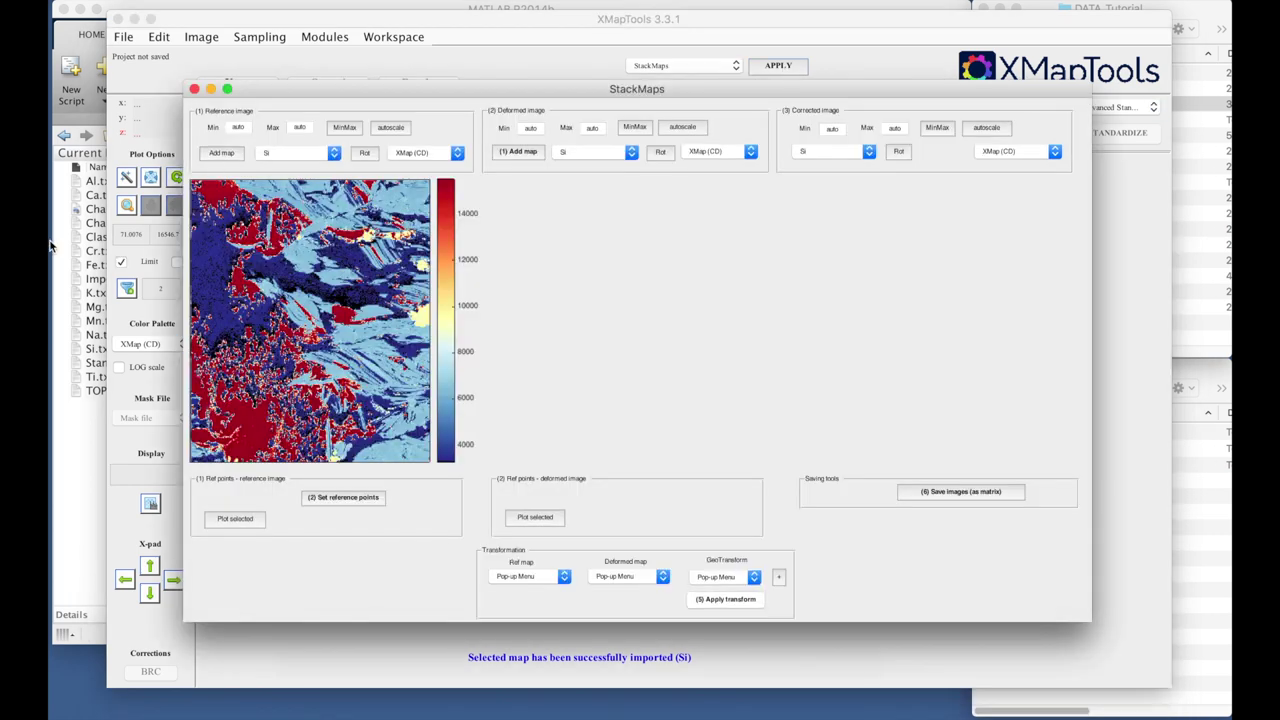
click(277, 153)
click(266, 156)
click(520, 153)
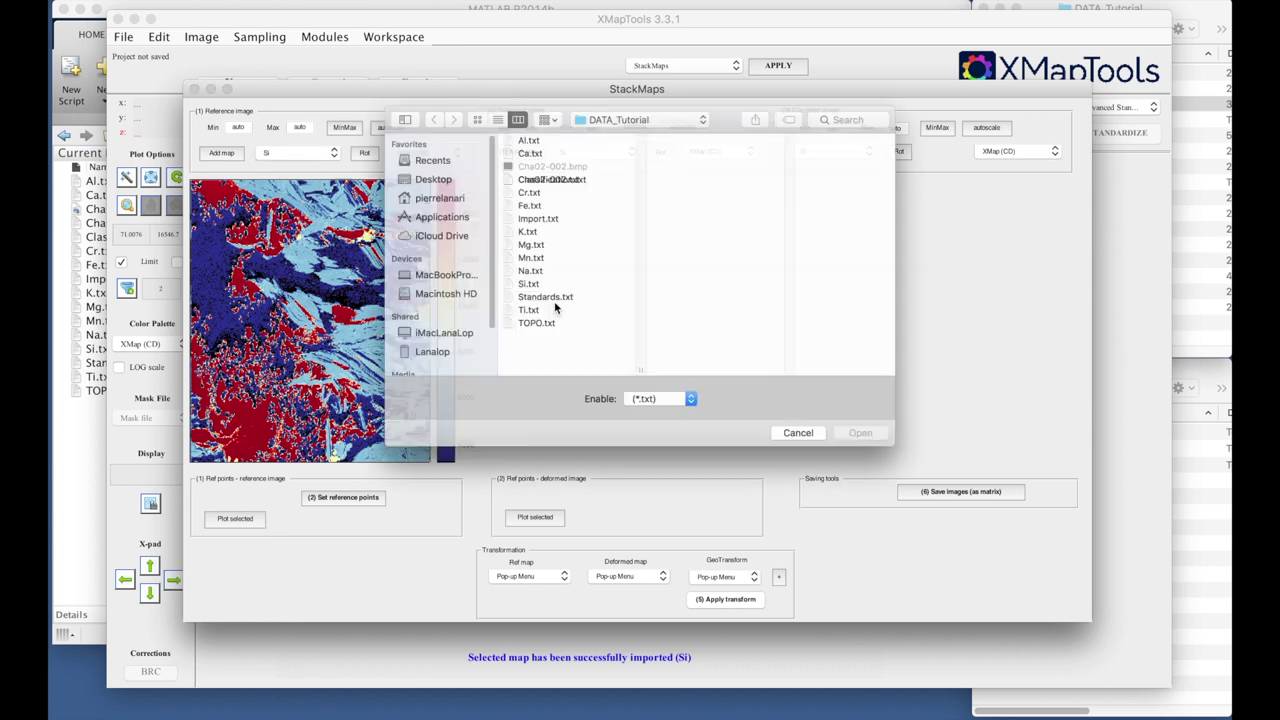
click(535, 167)
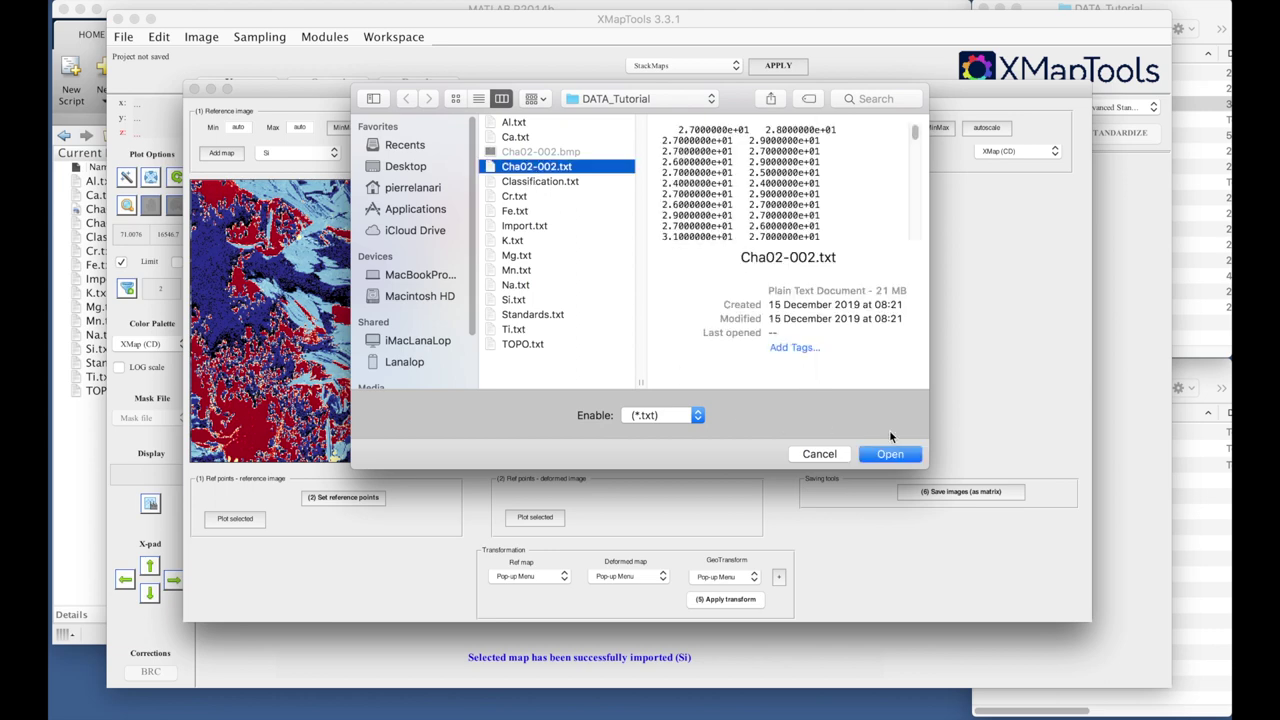
click(891, 456)
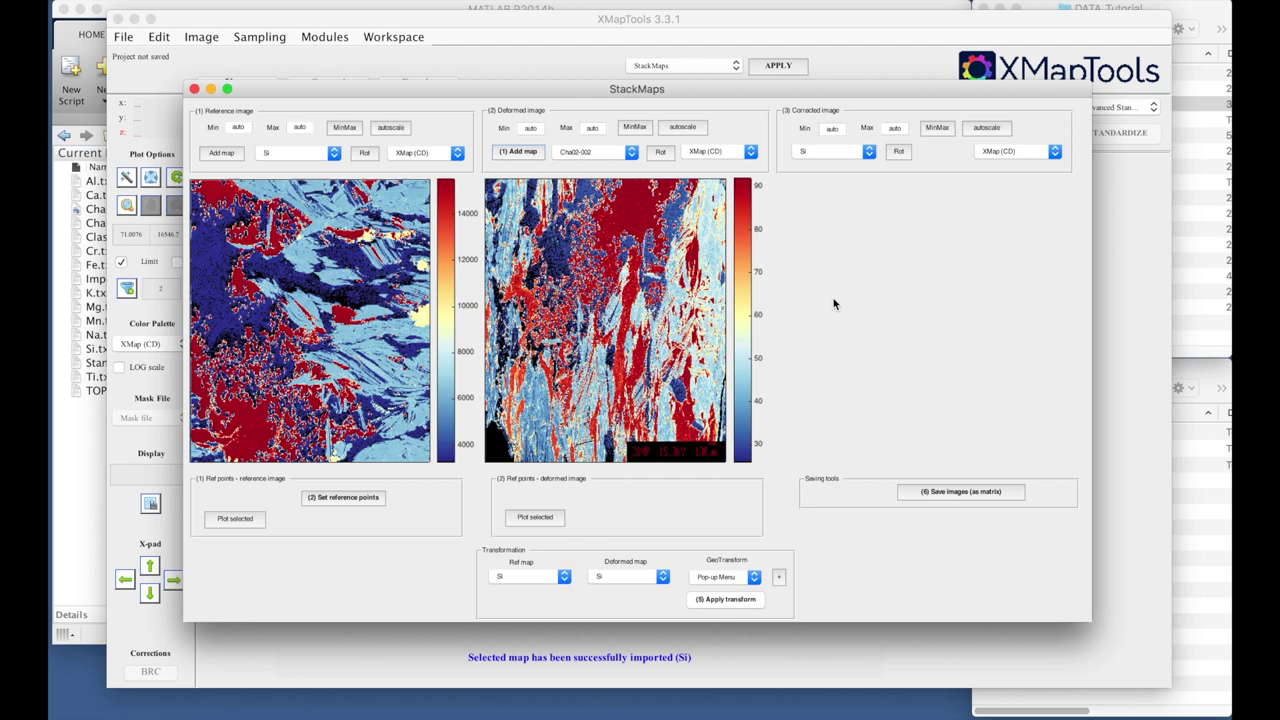
Display Cha02-002 in the B&W (CPL) palette and rotate it 90° once.
click(714, 151)
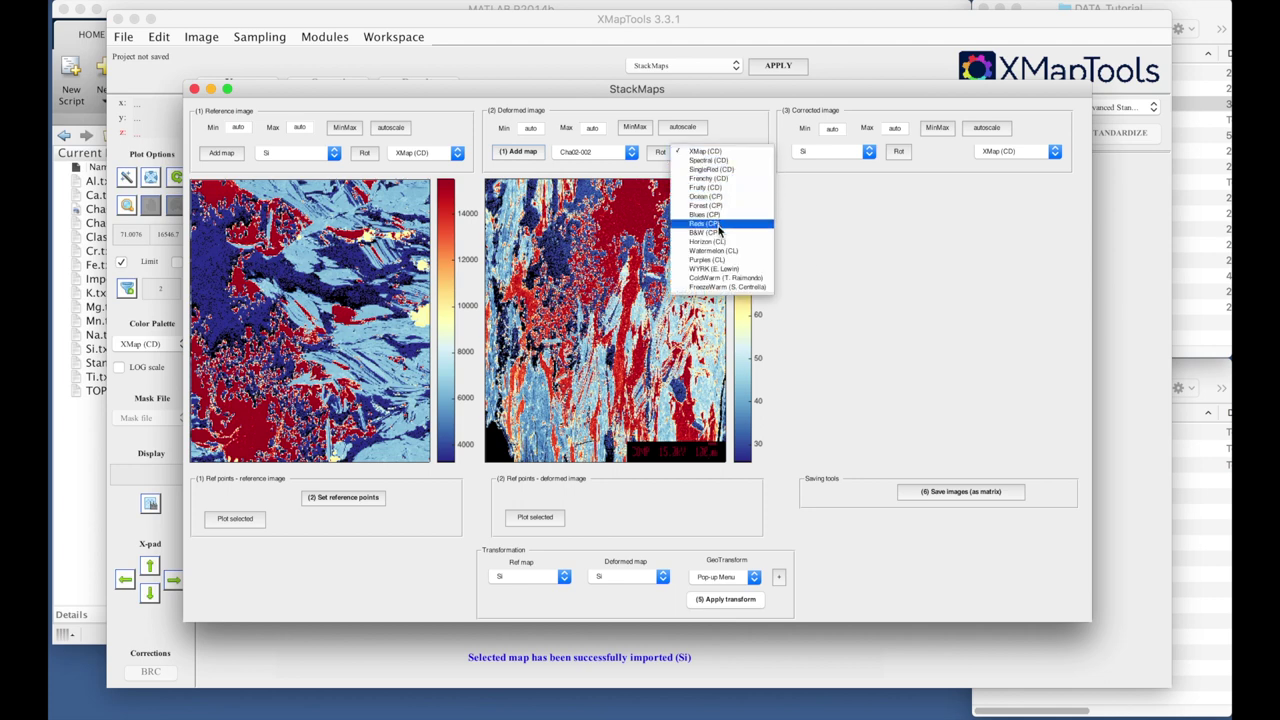
click(711, 233)
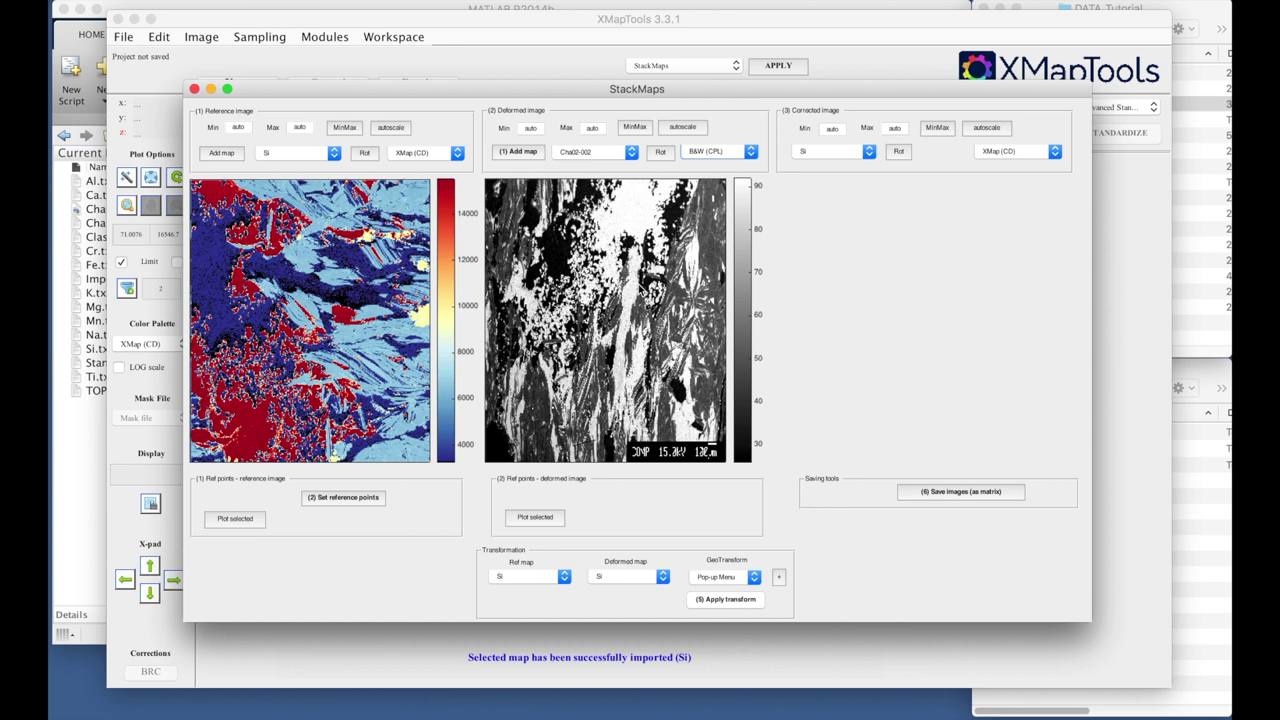
click(660, 152)
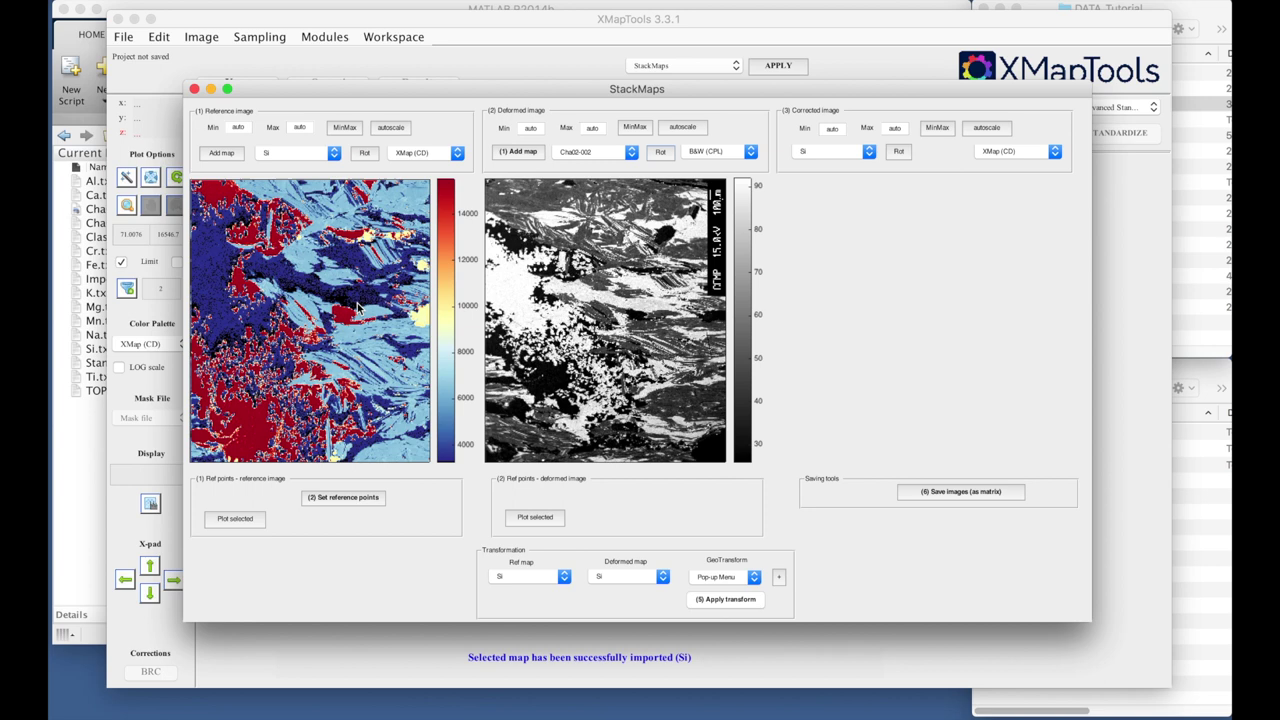
Place three reference points on the Si map using 50-pixel zoomed close-ups.
click(337, 499)
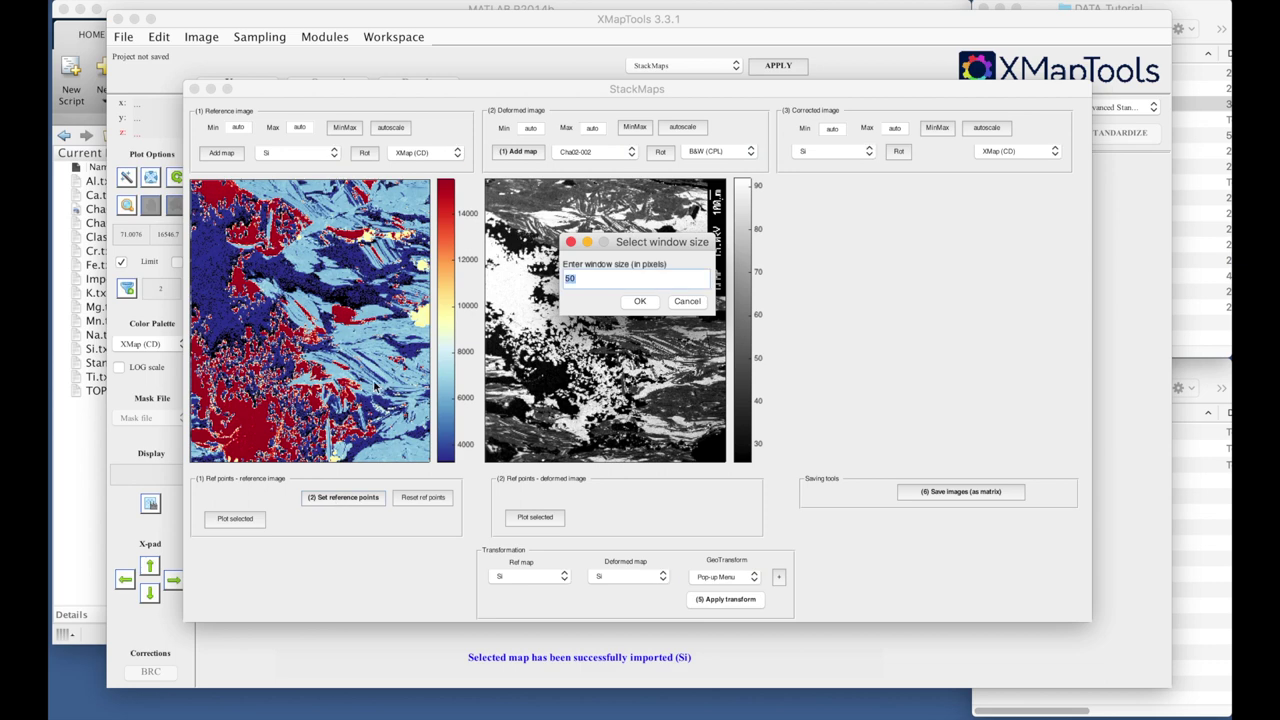
click(643, 302)
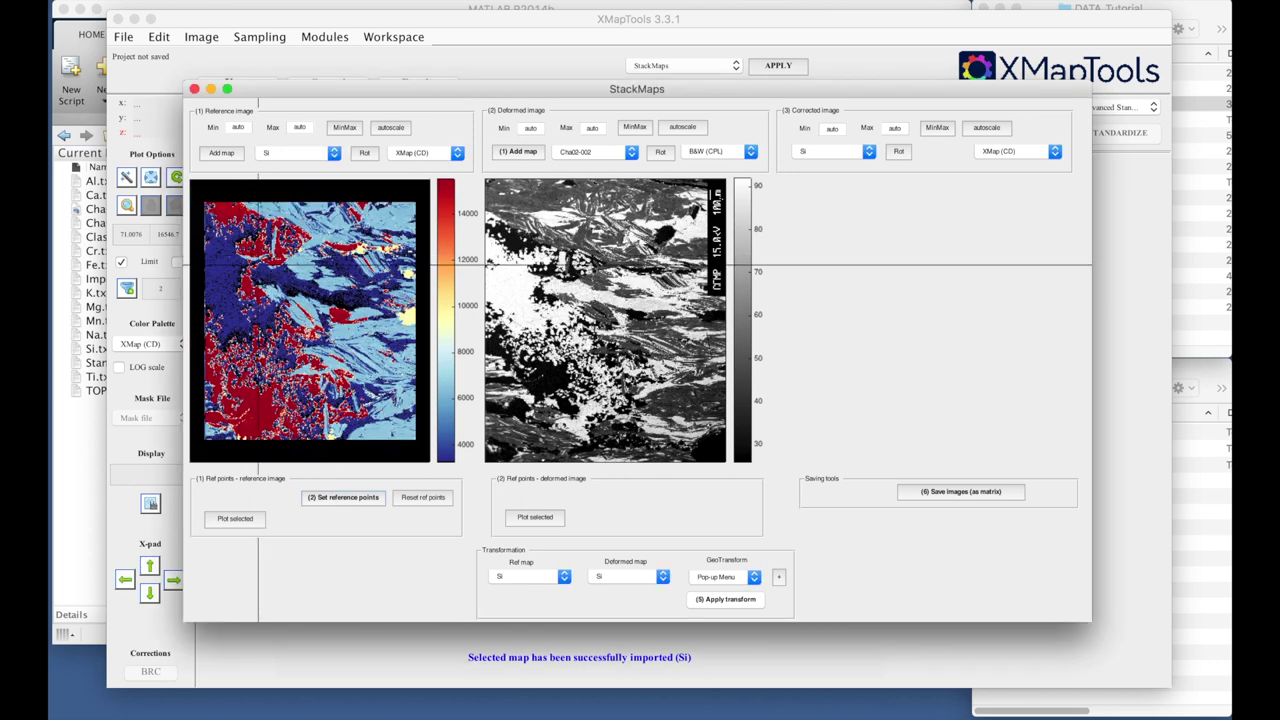
click(258, 265)
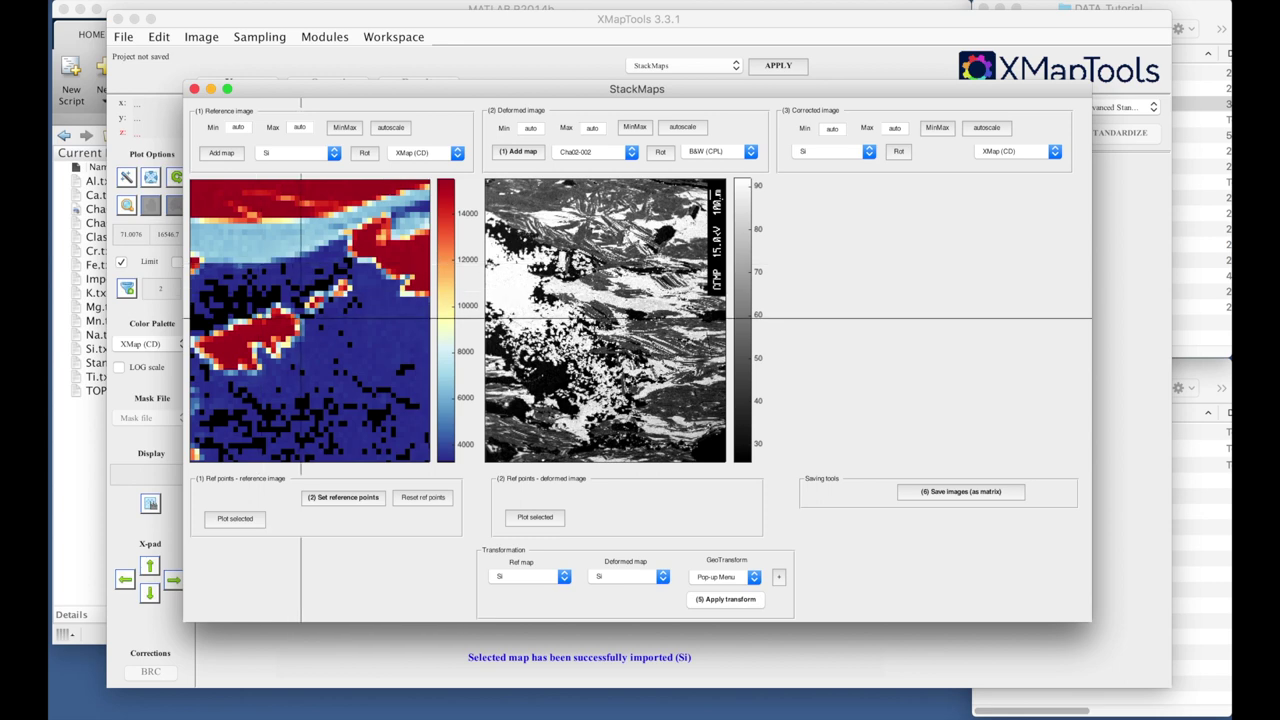
click(290, 312)
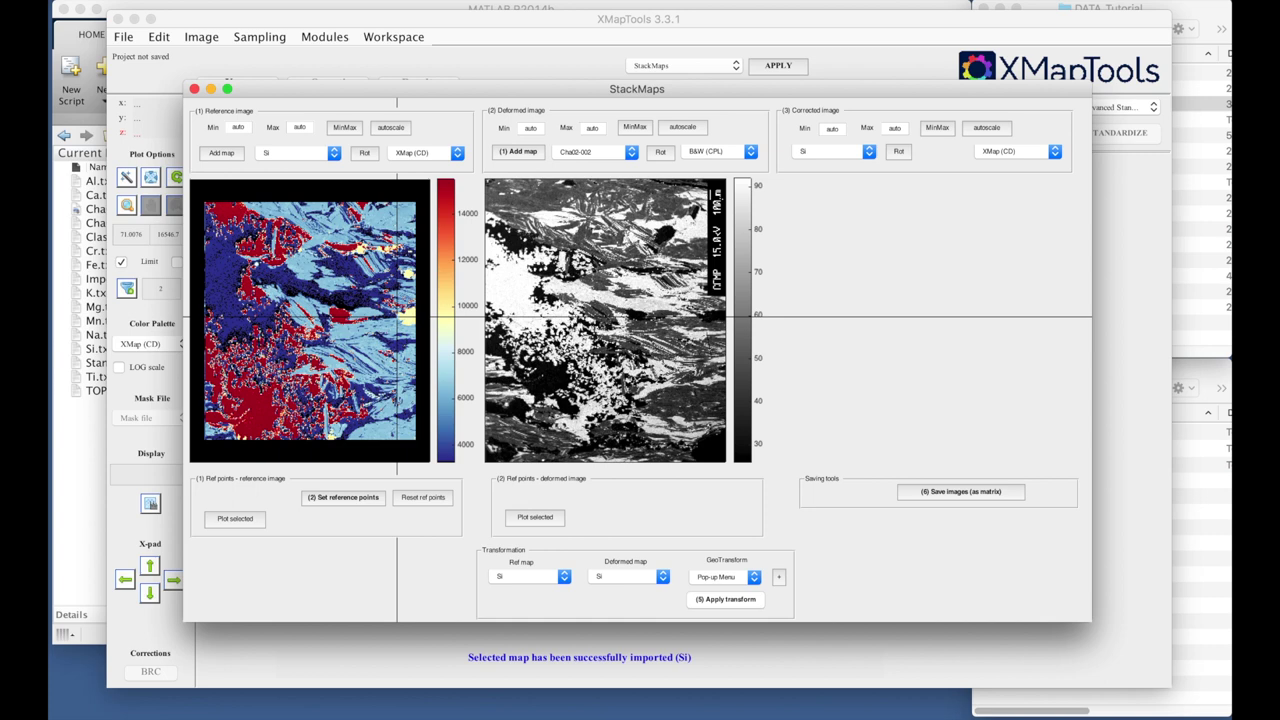
click(395, 316)
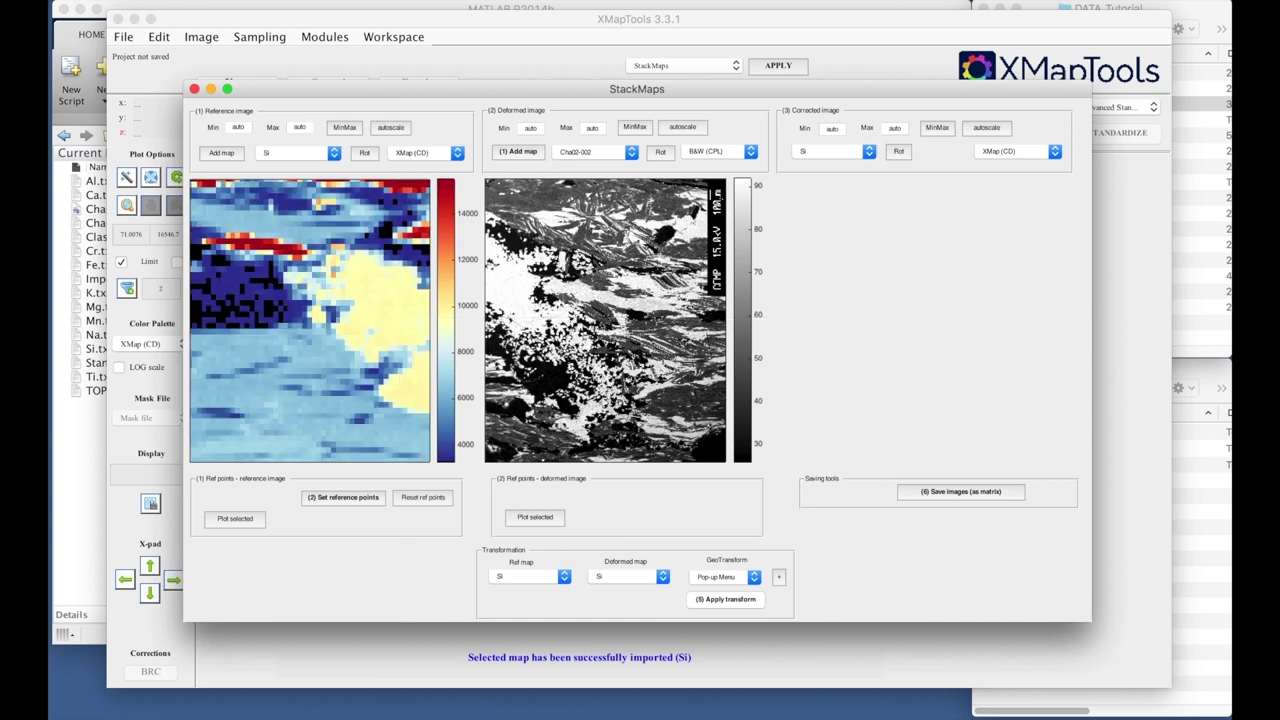
click(329, 328)
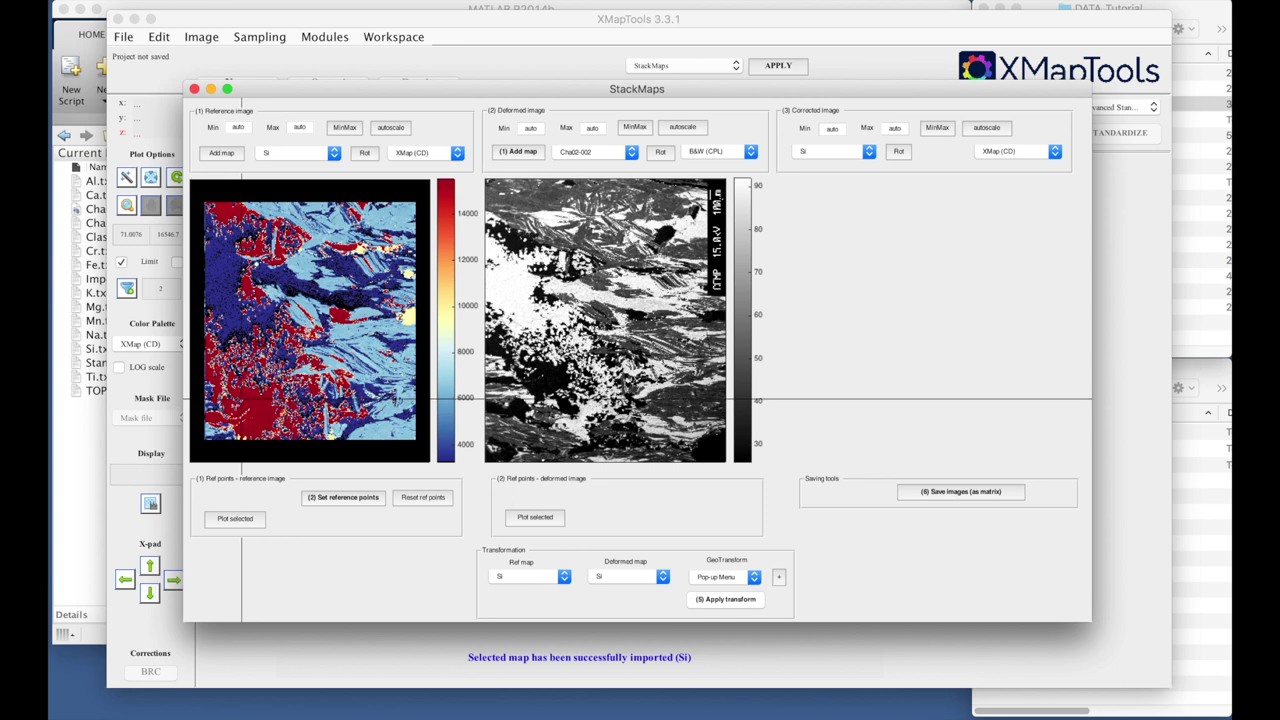
click(246, 399)
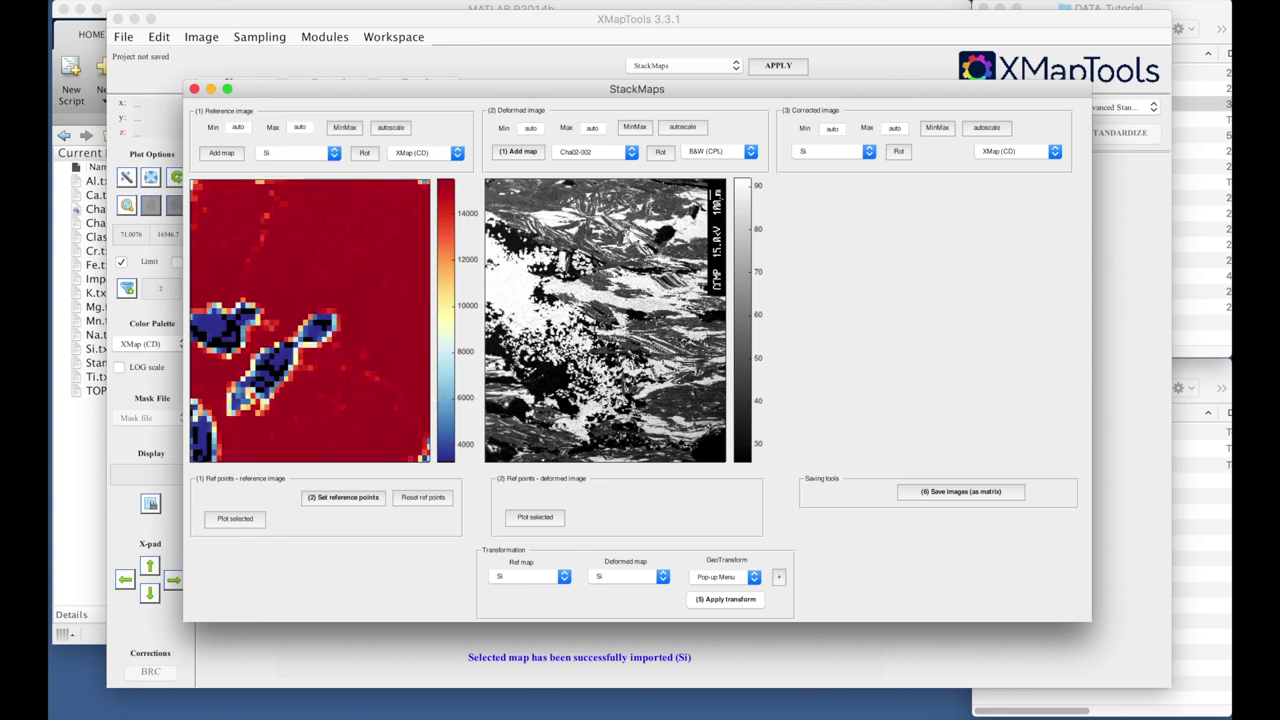
click(335, 315)
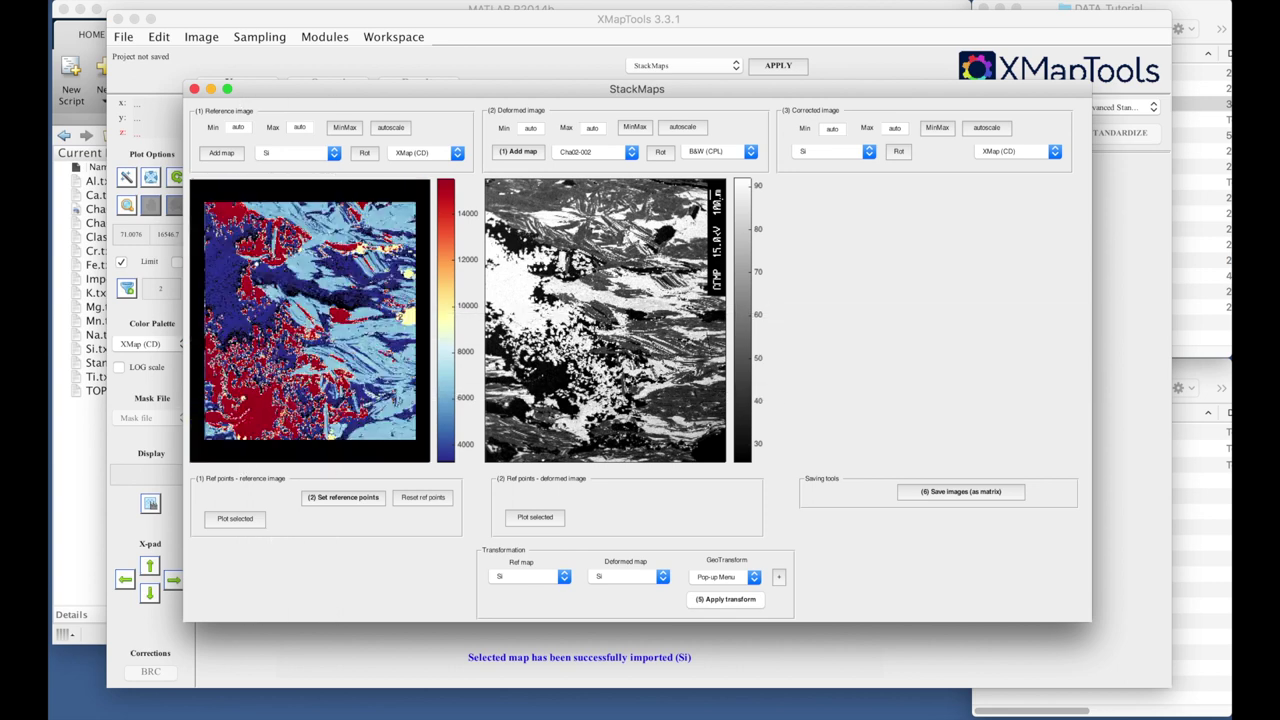
Finish the Si points, place three matching points on Cha02-002, then begin saving the transformation.
click(322, 386)
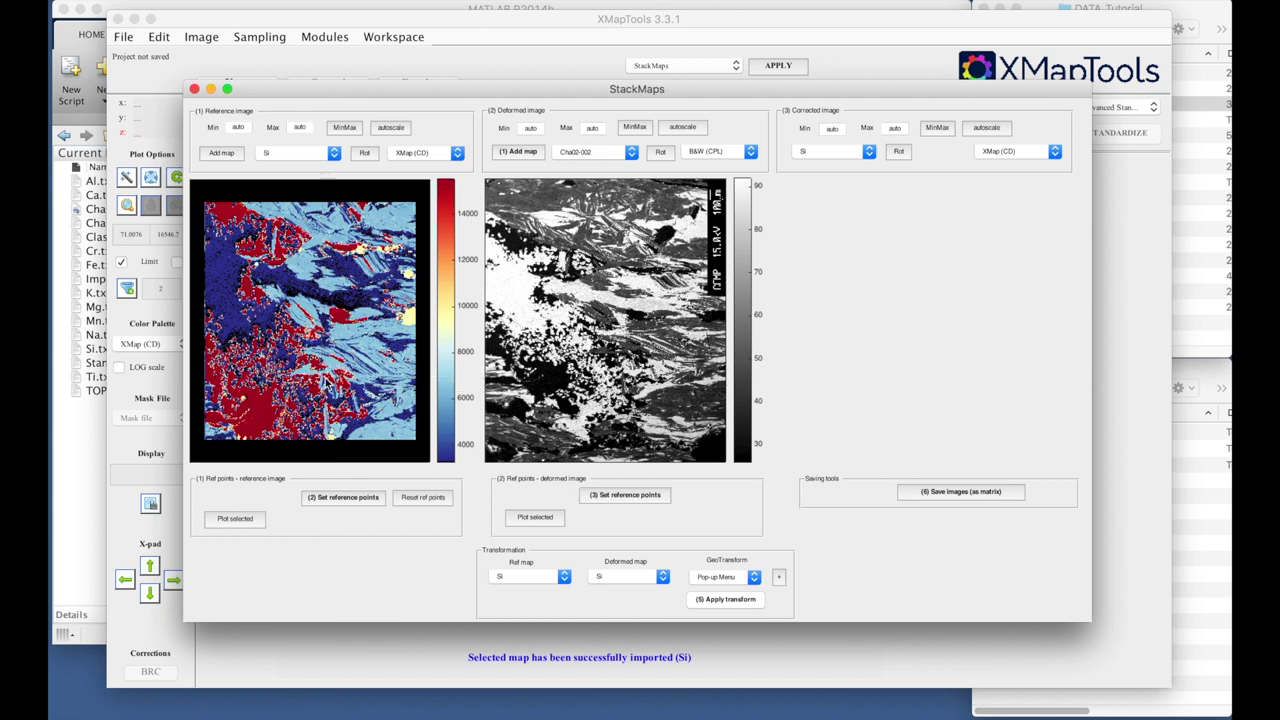
click(649, 499)
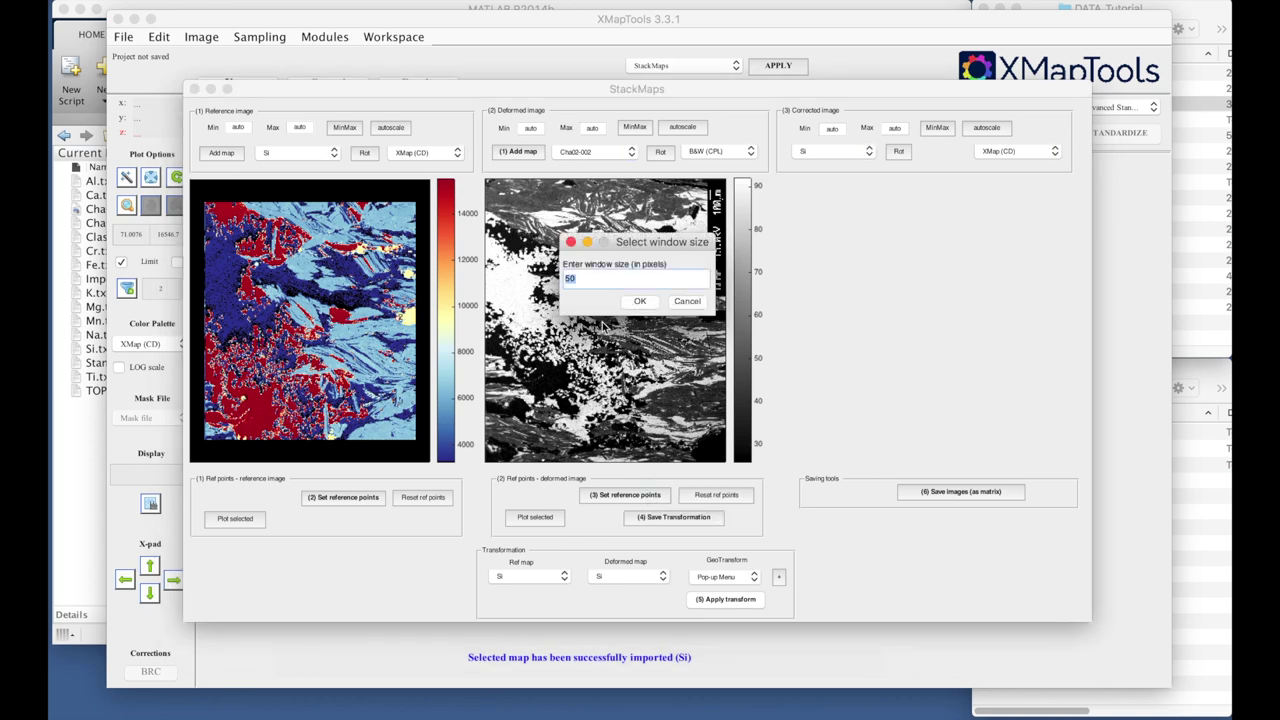
key(Return)
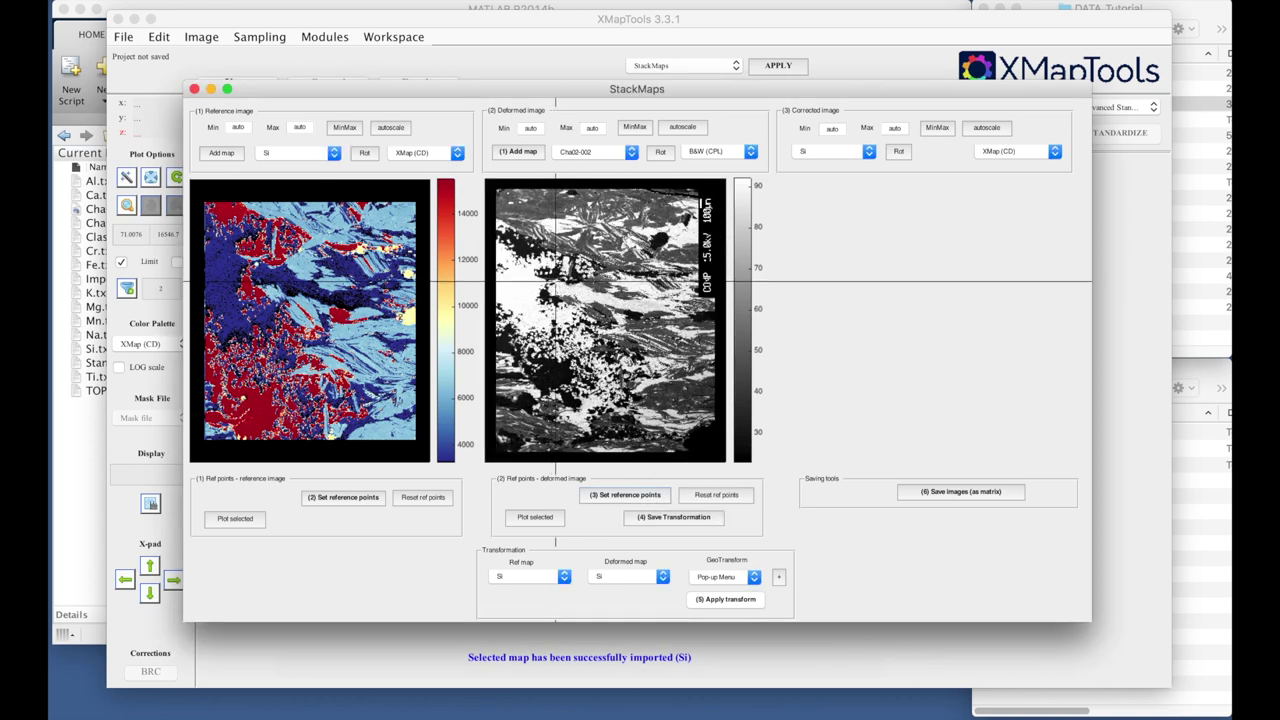
click(555, 285)
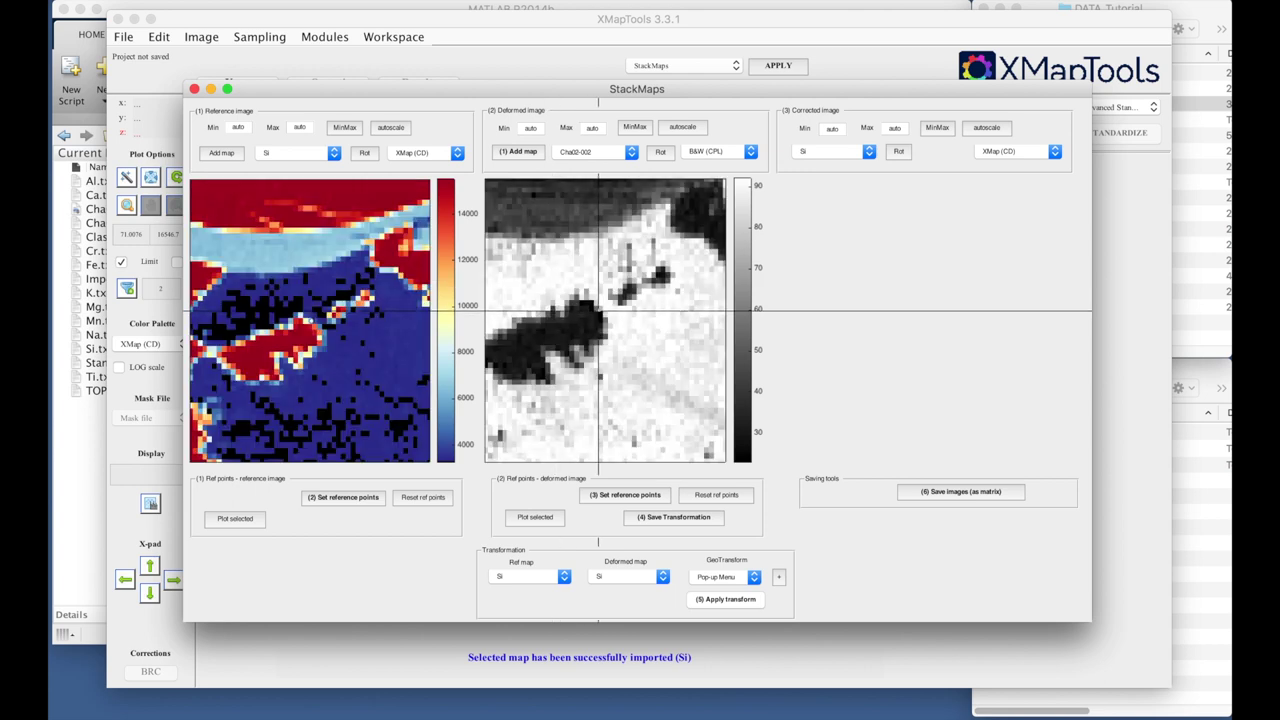
click(598, 308)
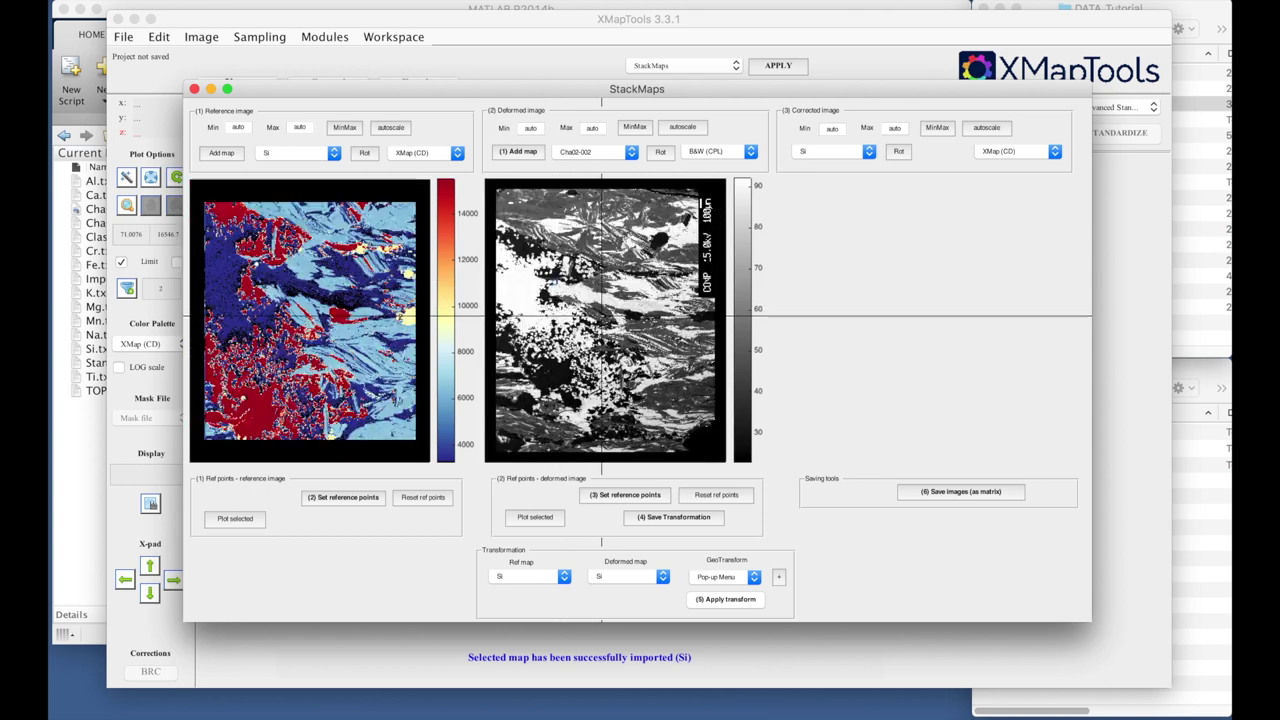
click(692, 320)
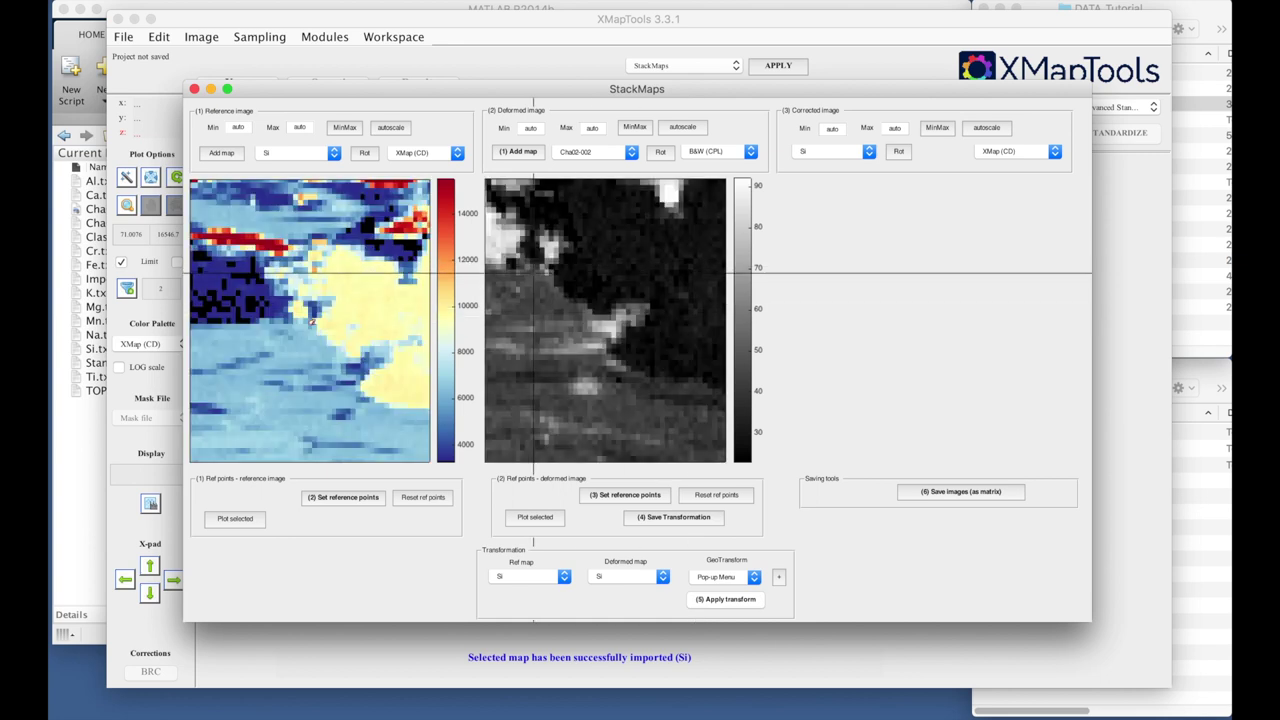
double_click(547, 270)
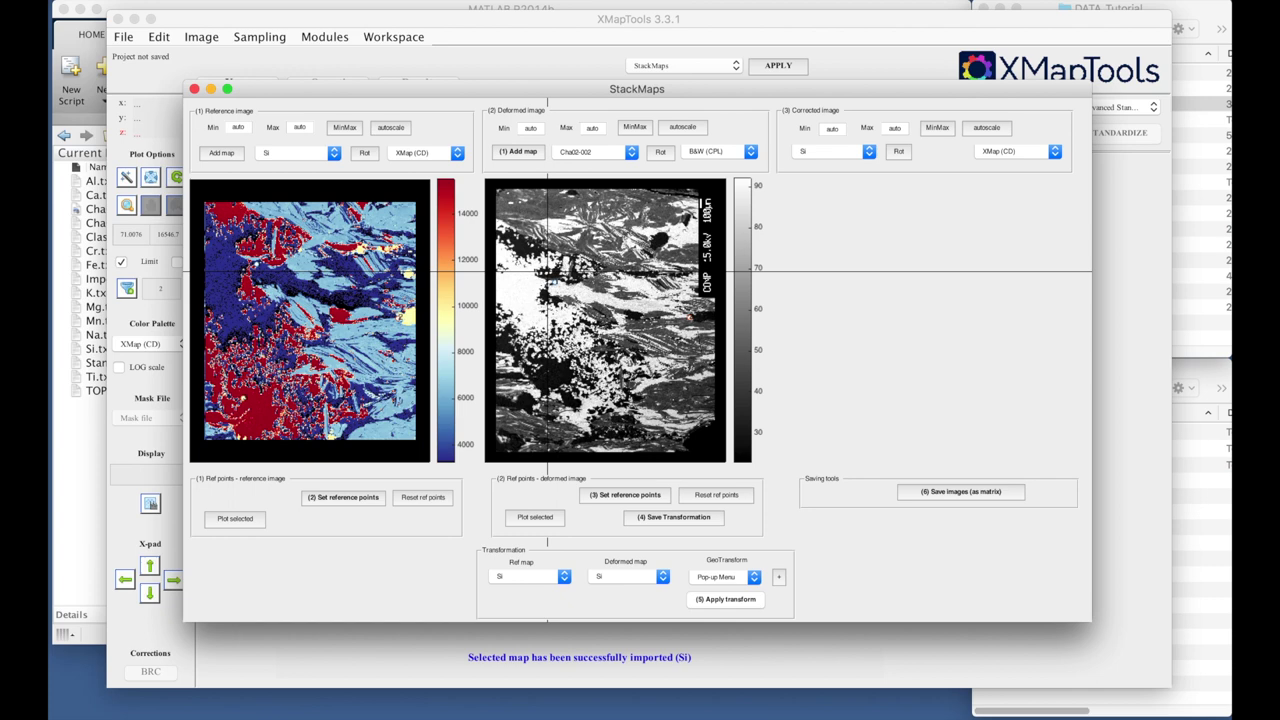
click(542, 363)
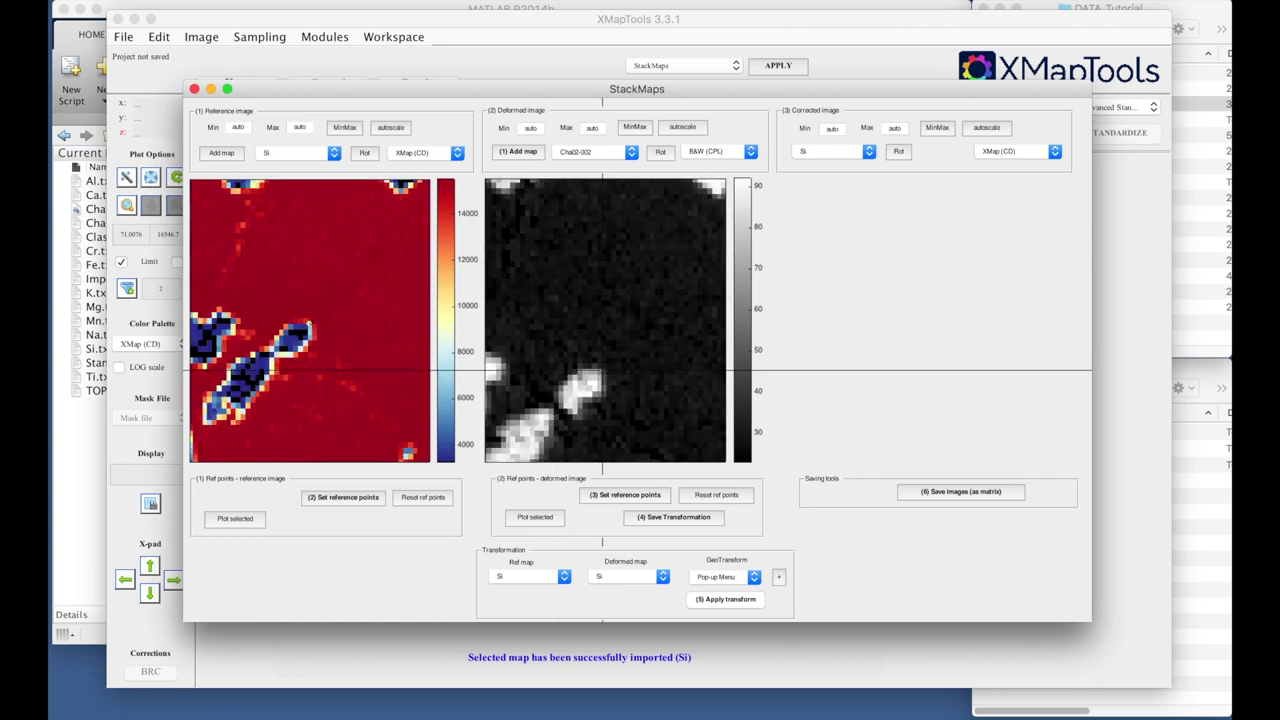
double_click(602, 370)
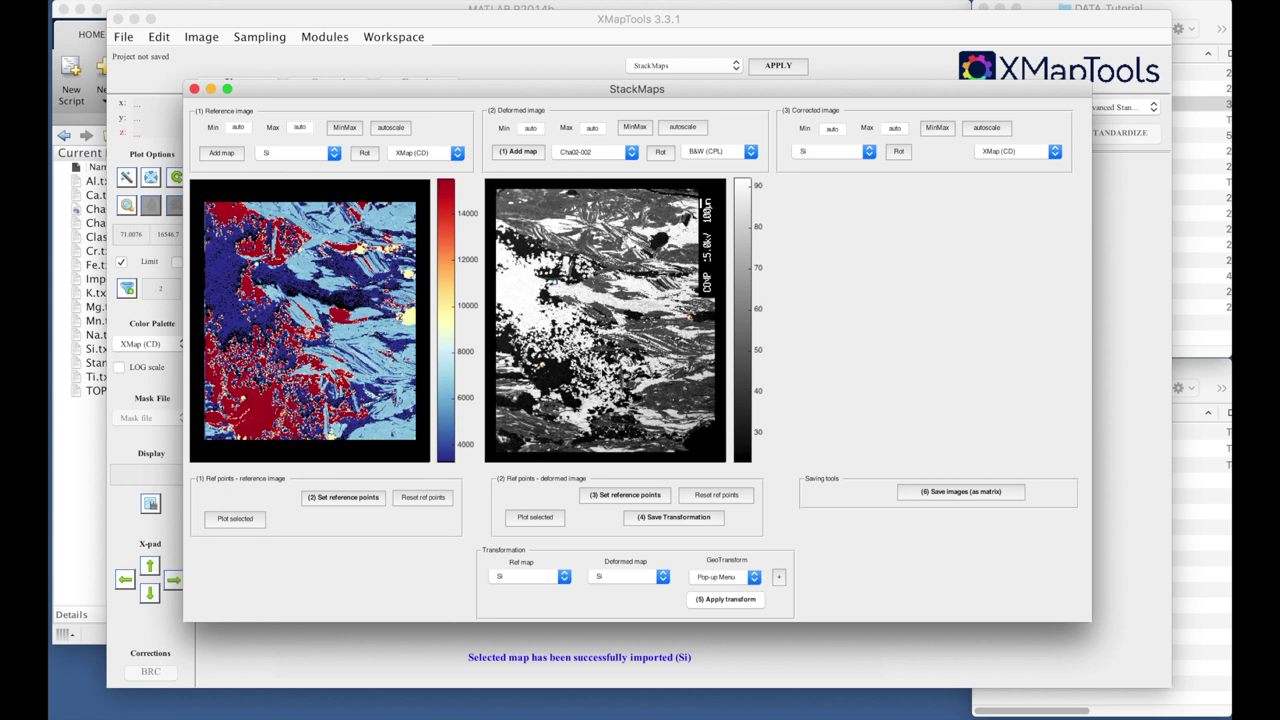
click(661, 517)
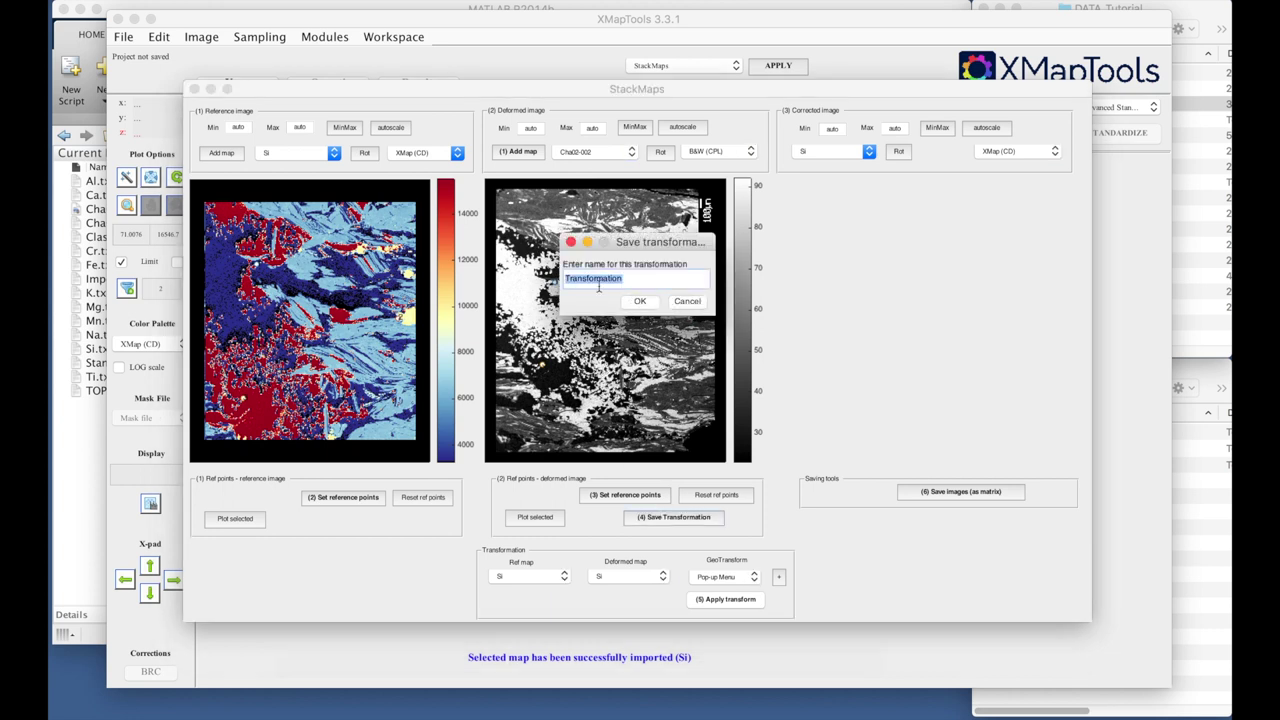
Save the transformation as 'Transformation' and apply it to Cha02-002 to align it with Si.
click(638, 302)
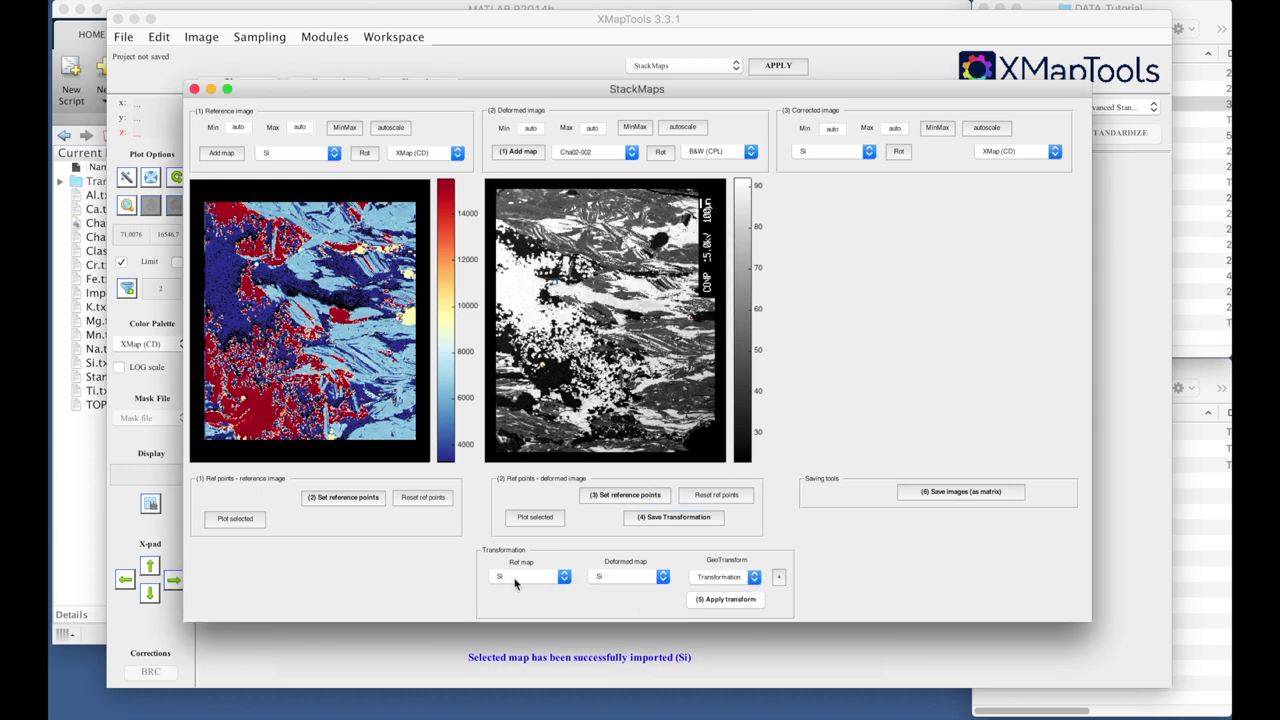
click(620, 577)
click(613, 585)
click(730, 599)
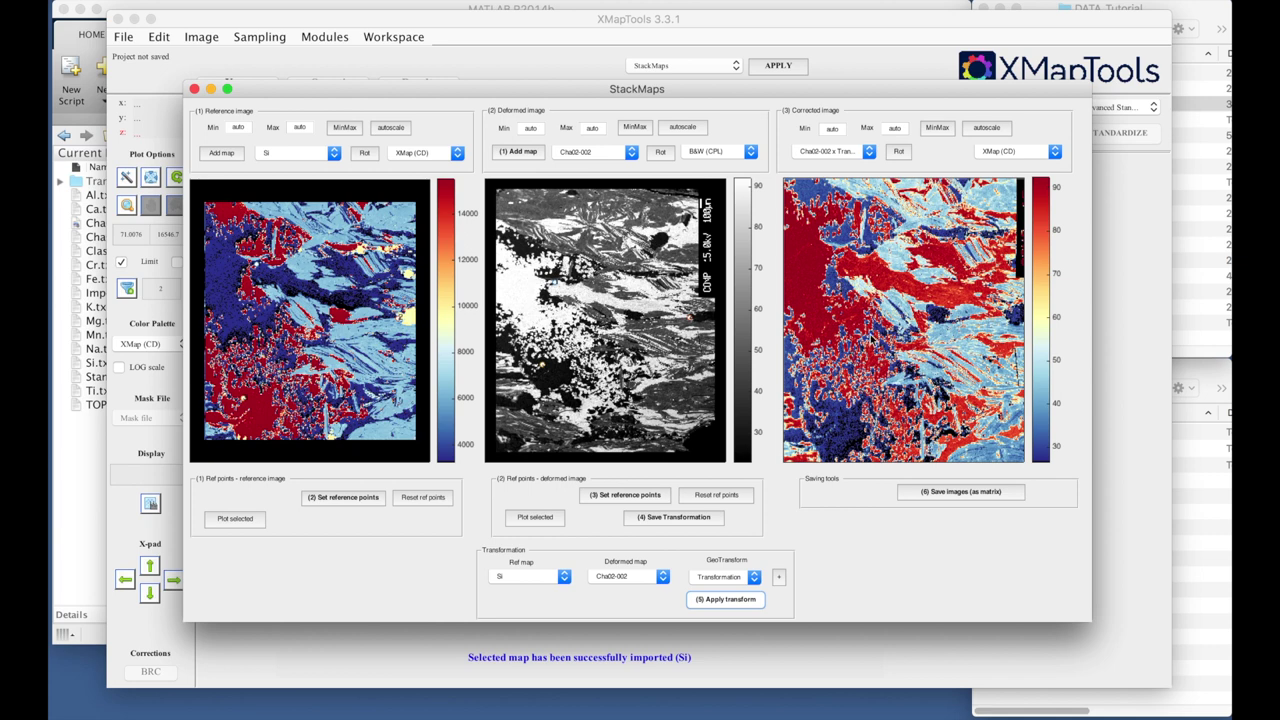
Save the Cha02-002 x Transformation image as the matrix file BSE in DATA_Tutorial.
click(970, 493)
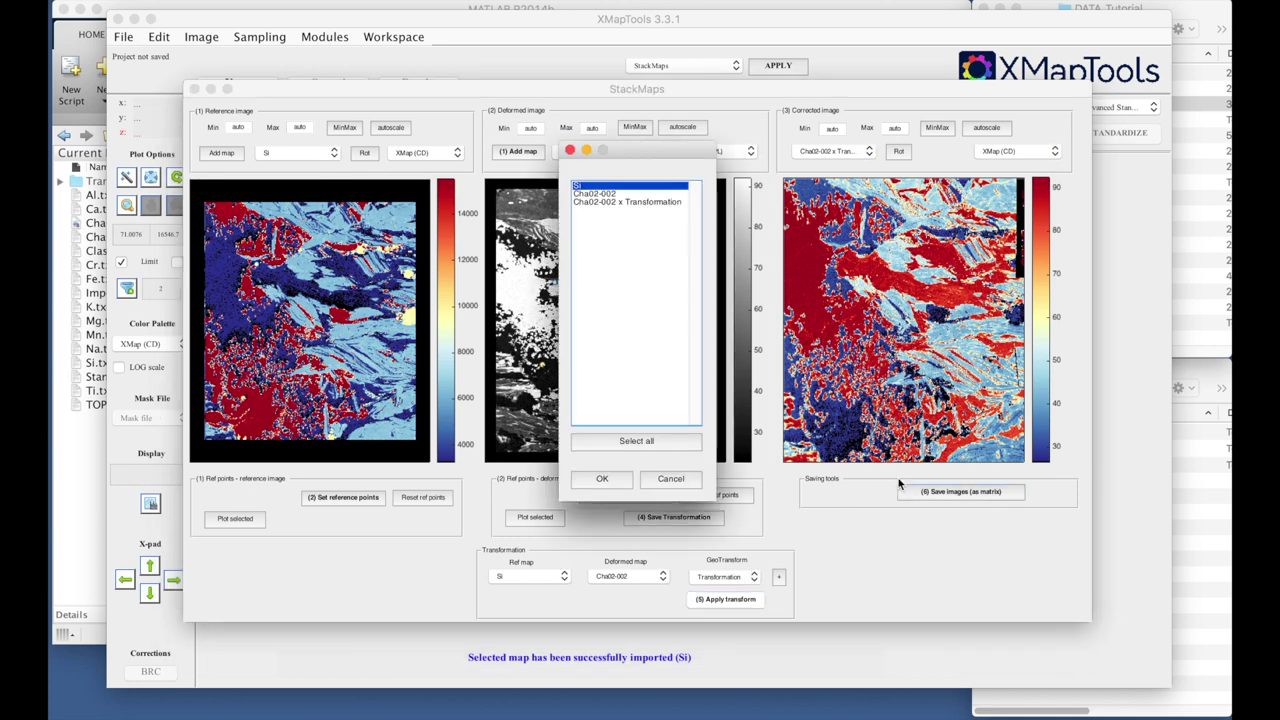
click(631, 204)
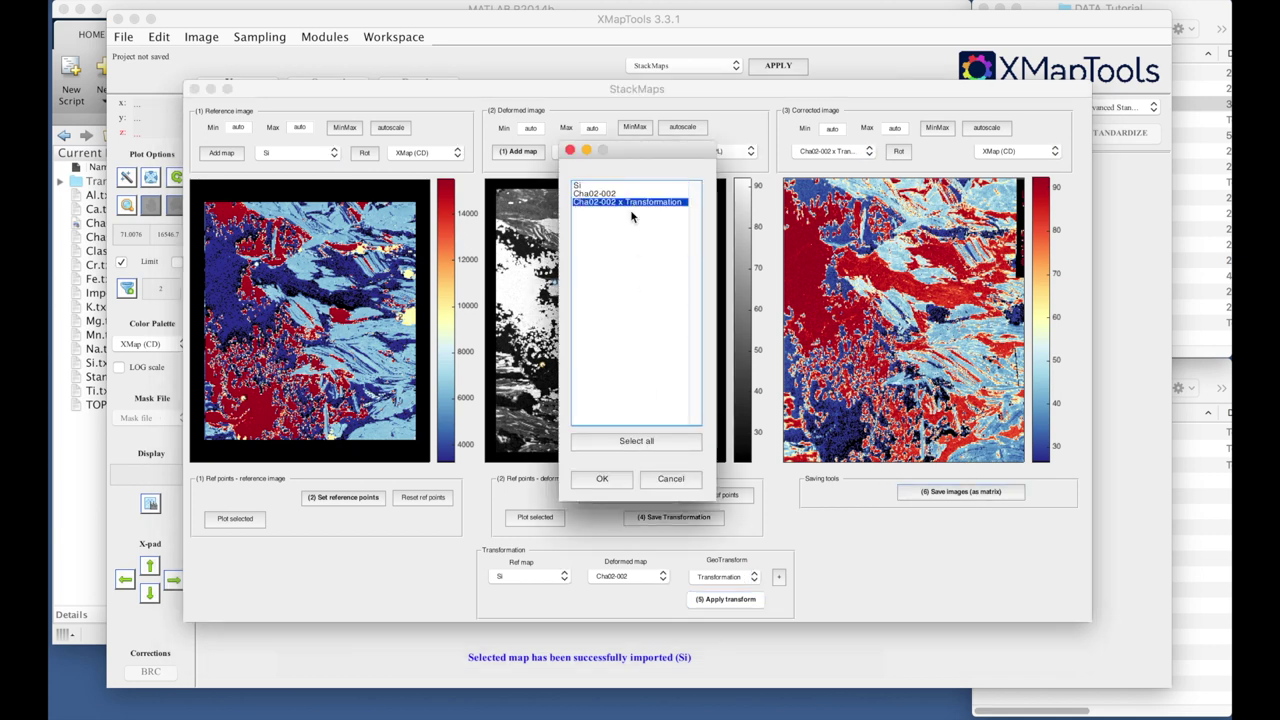
click(602, 479)
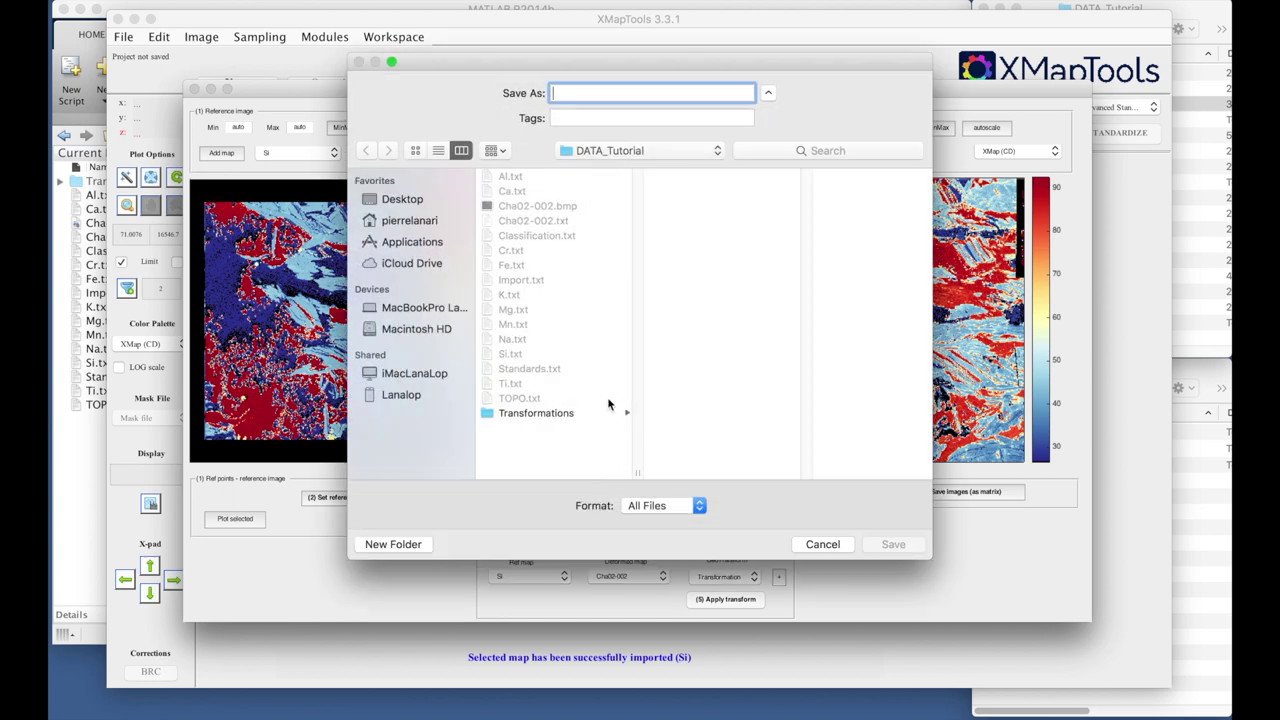
text(B)
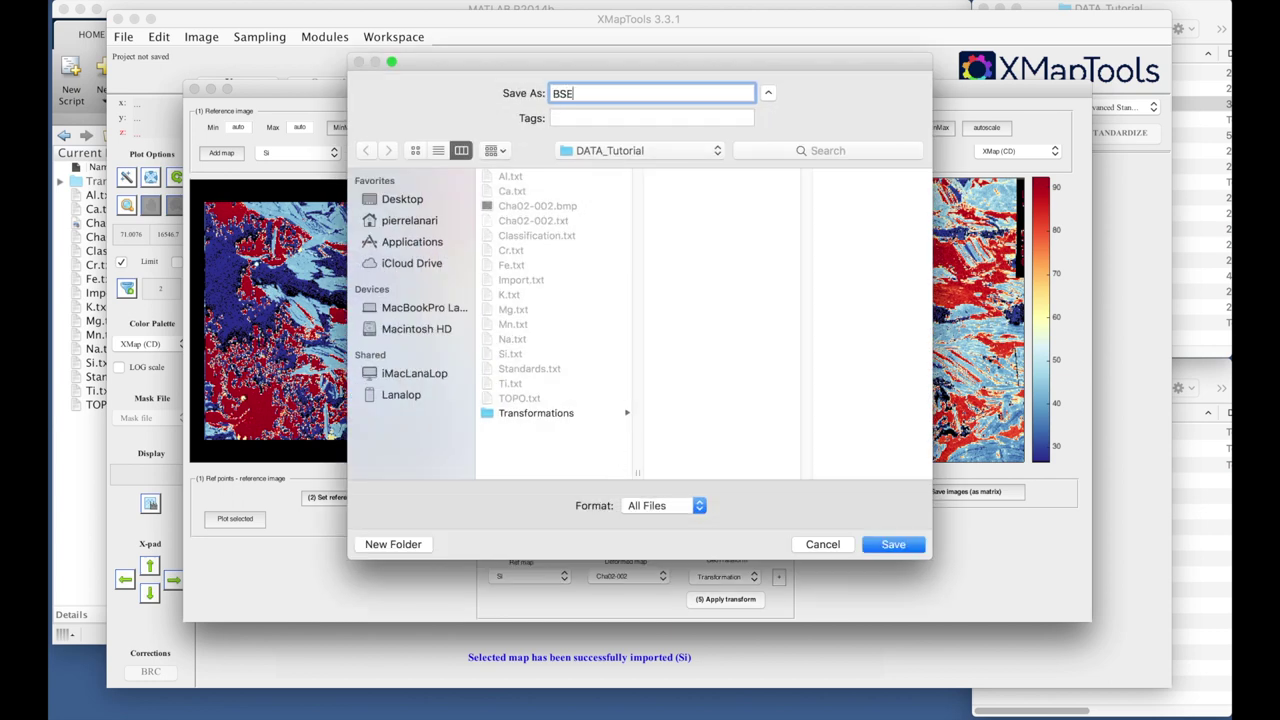
text(SE)
click(905, 544)
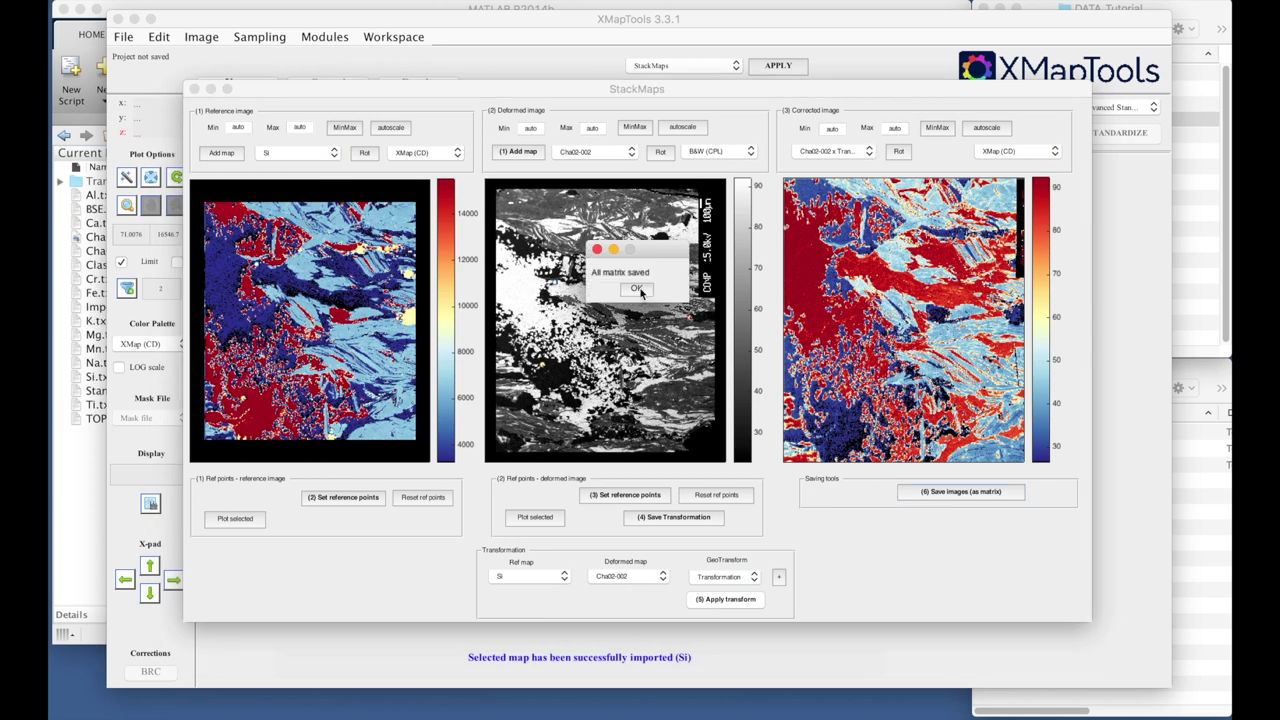
click(637, 289)
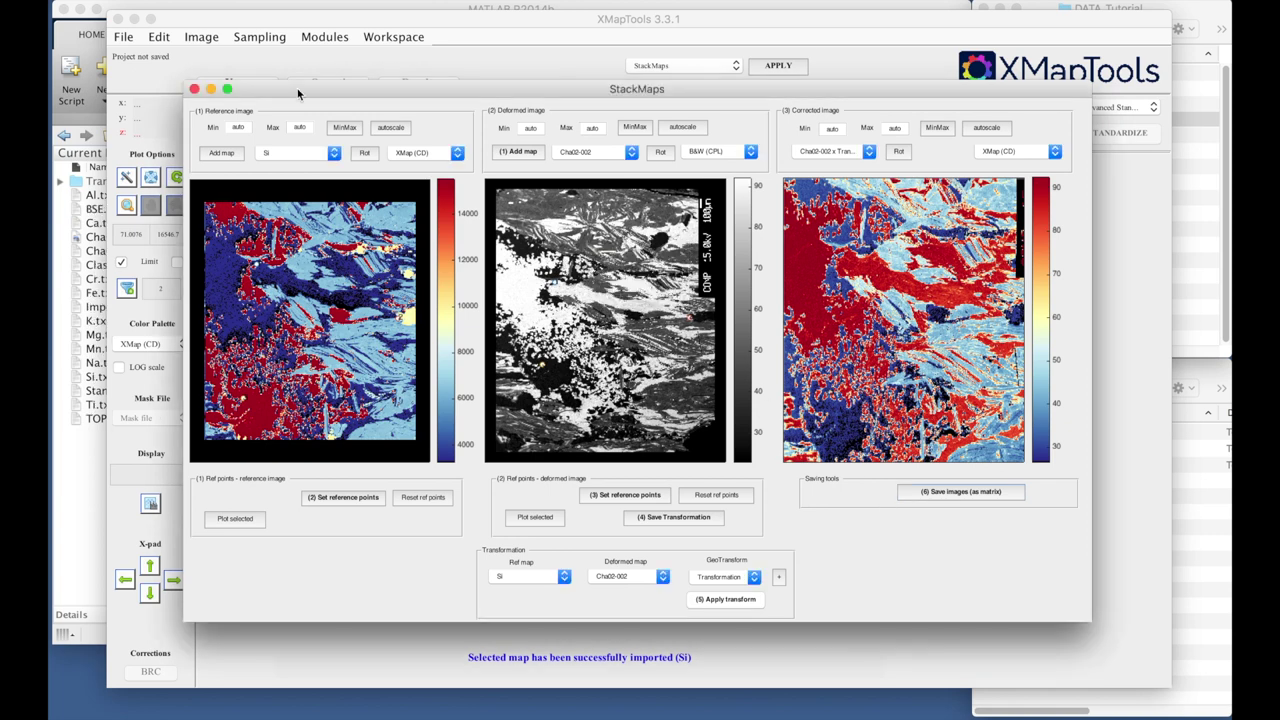
Close StackMaps and begin adding a map through File > Import > Add Map(s).
click(194, 90)
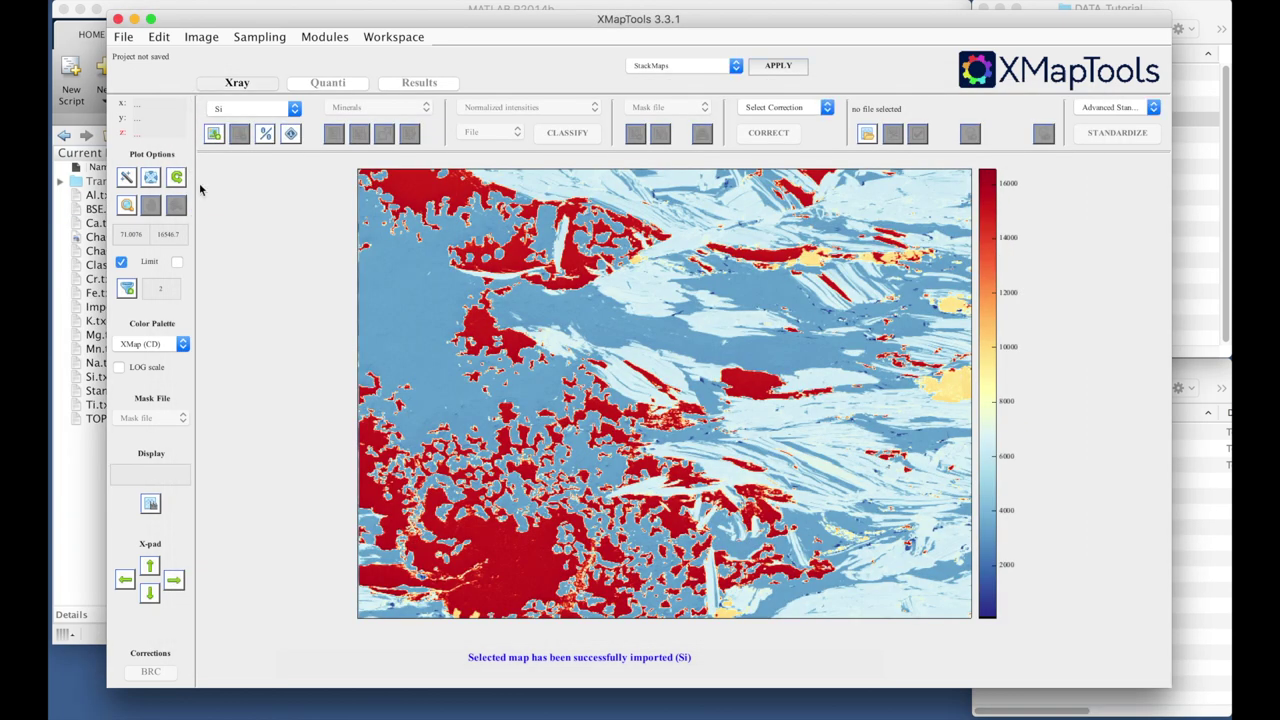
click(128, 37)
mouse_move(150, 157)
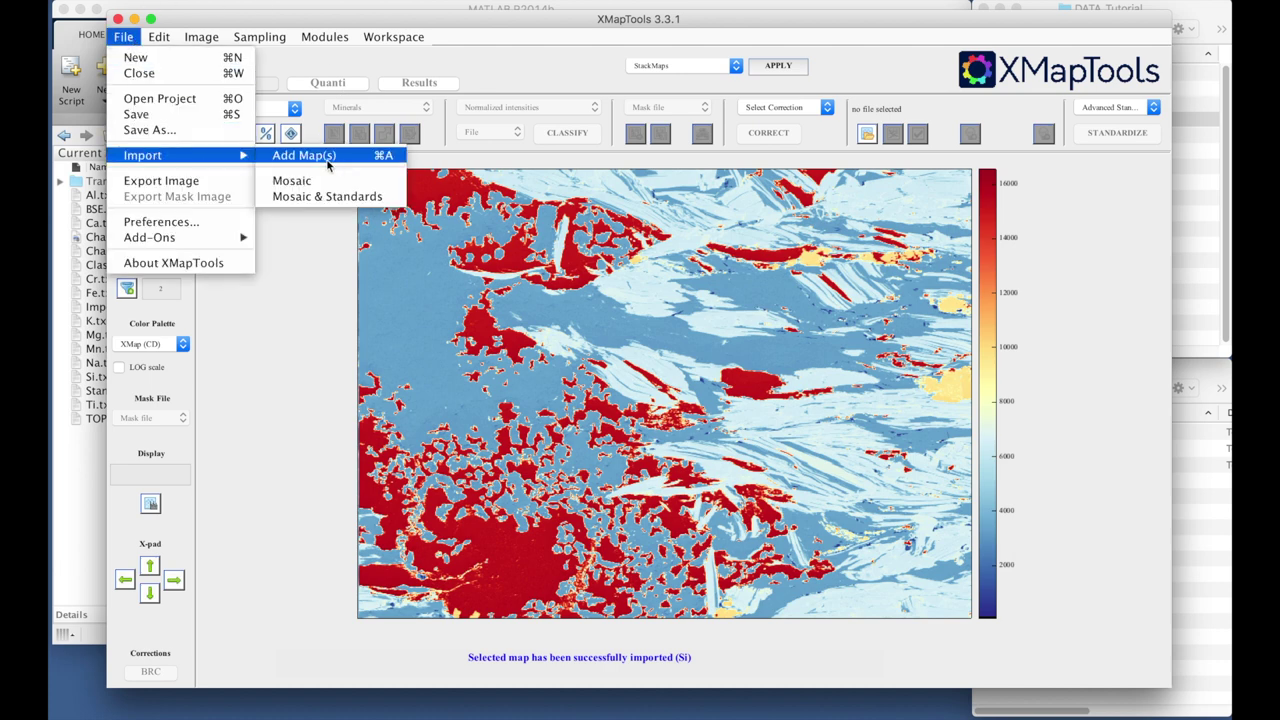
click(323, 157)
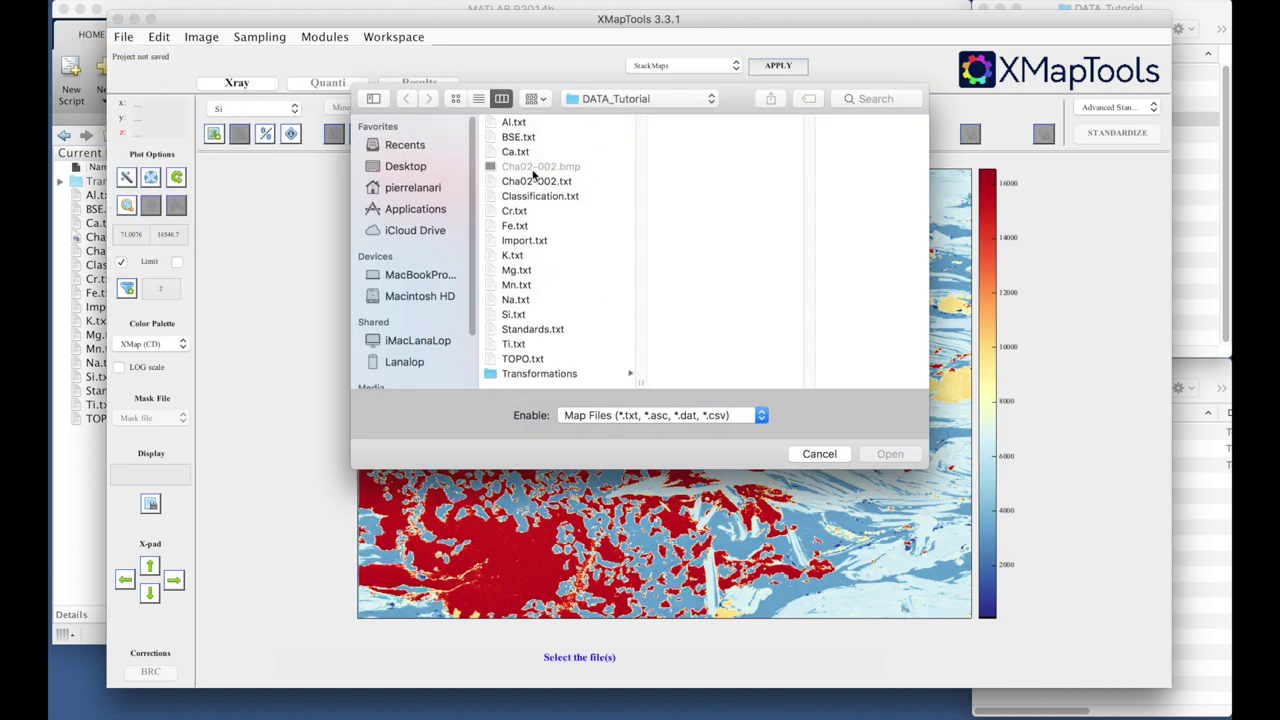
Load BSE.txt and apply the Import Tool corrections.
click(520, 137)
click(890, 454)
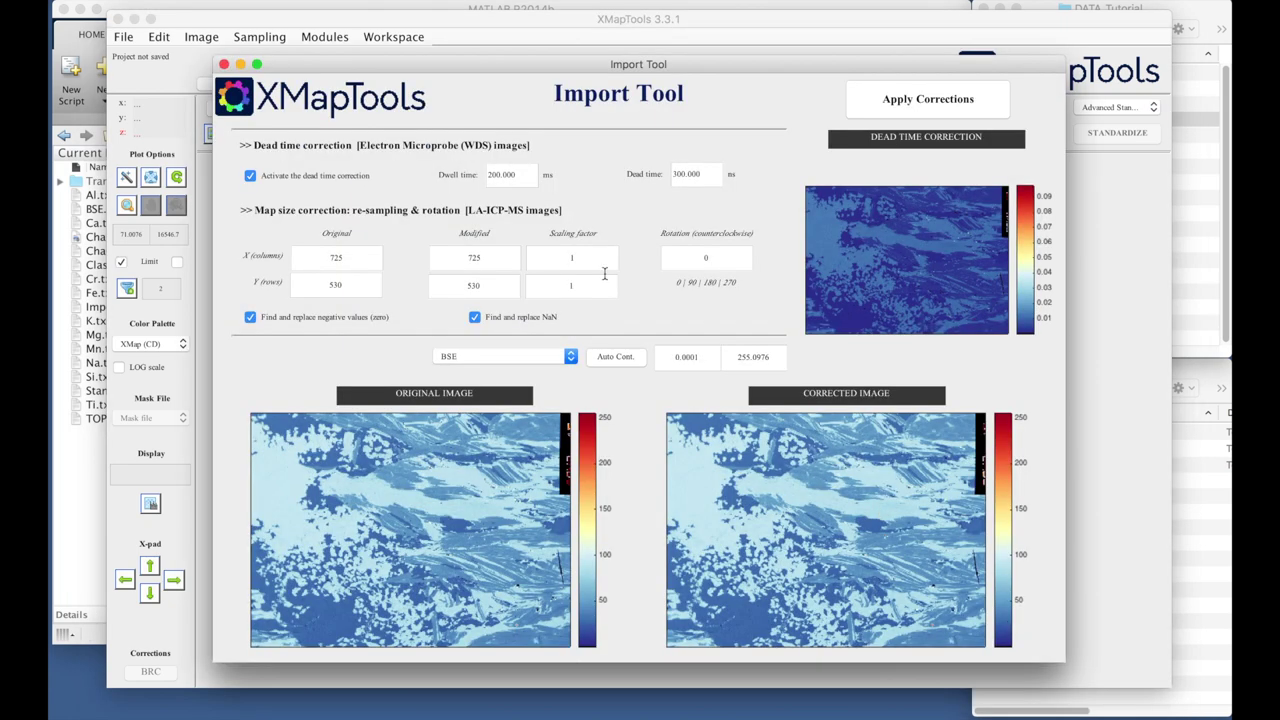
click(897, 101)
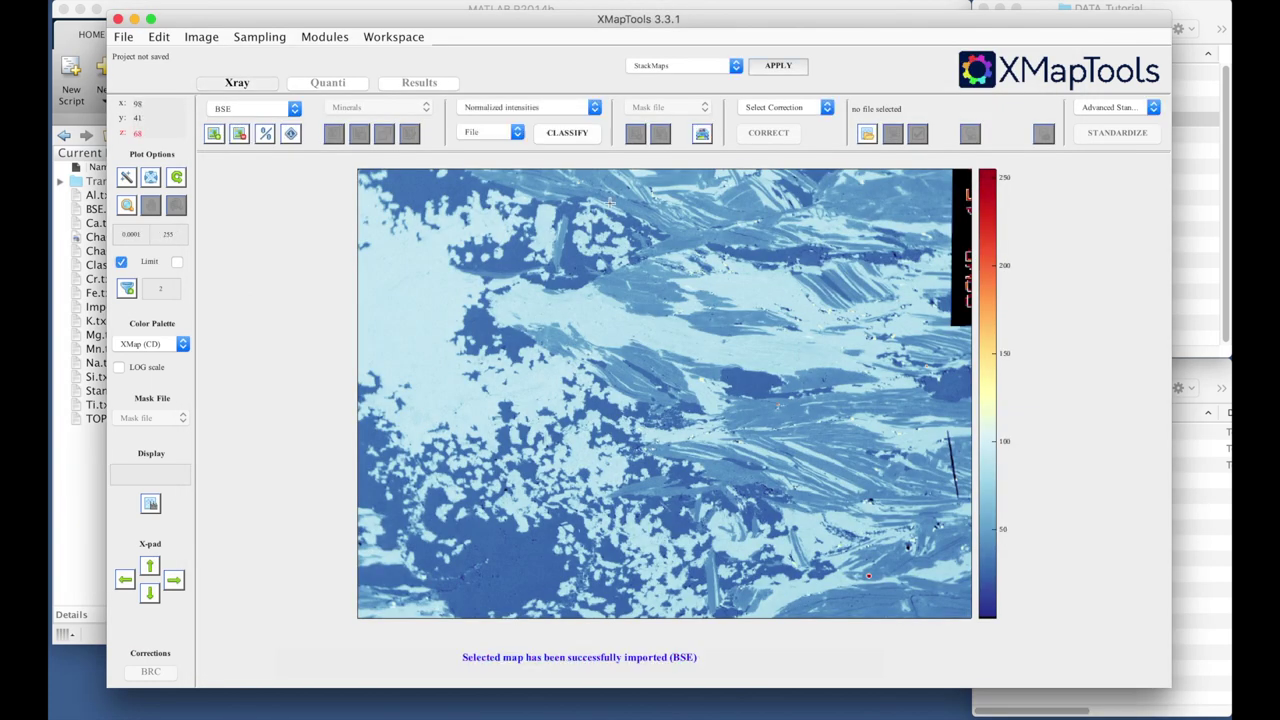
Show the BSE map with its colour range reset to 0.0001–255, then return to the Si map.
click(246, 108)
click(233, 112)
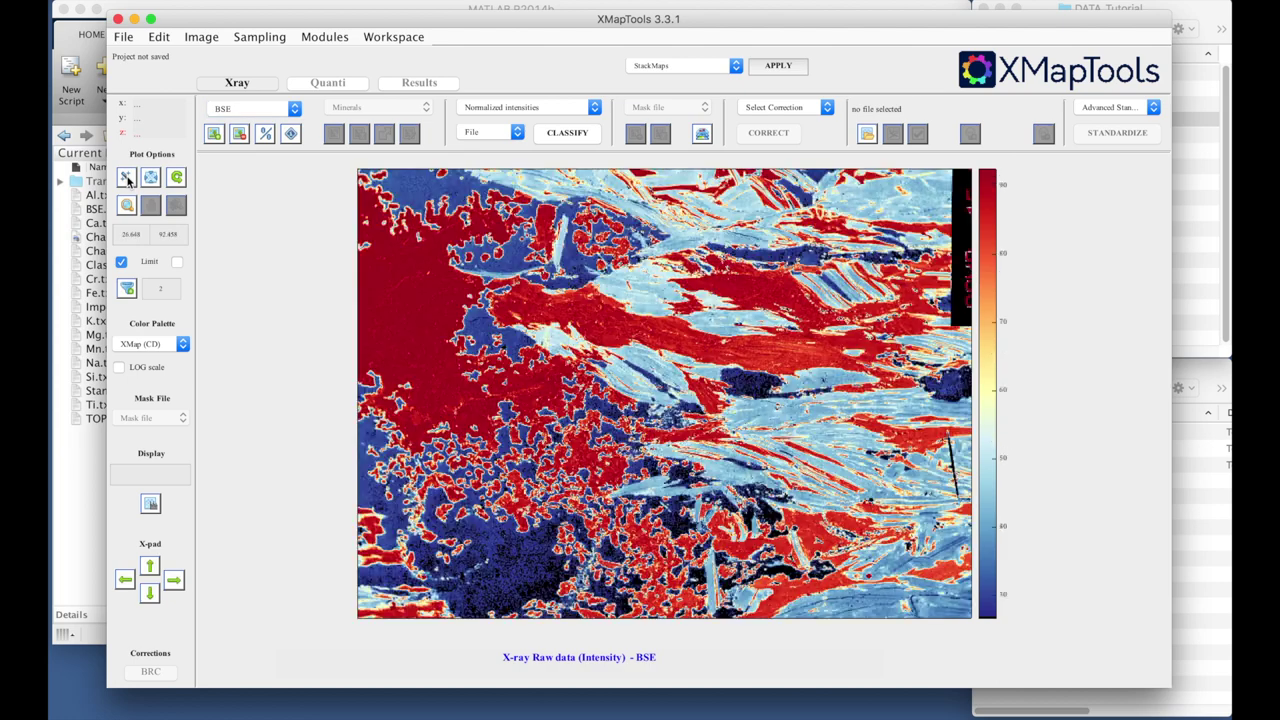
click(127, 178)
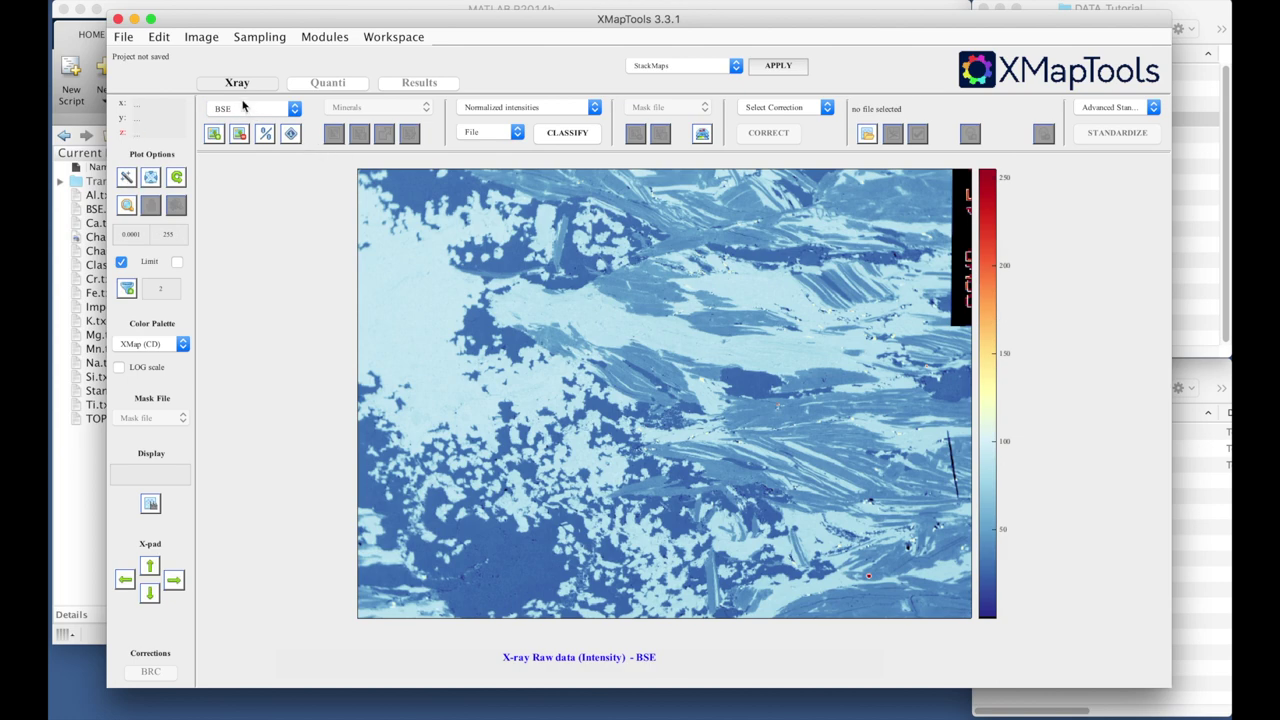
click(243, 108)
click(220, 97)
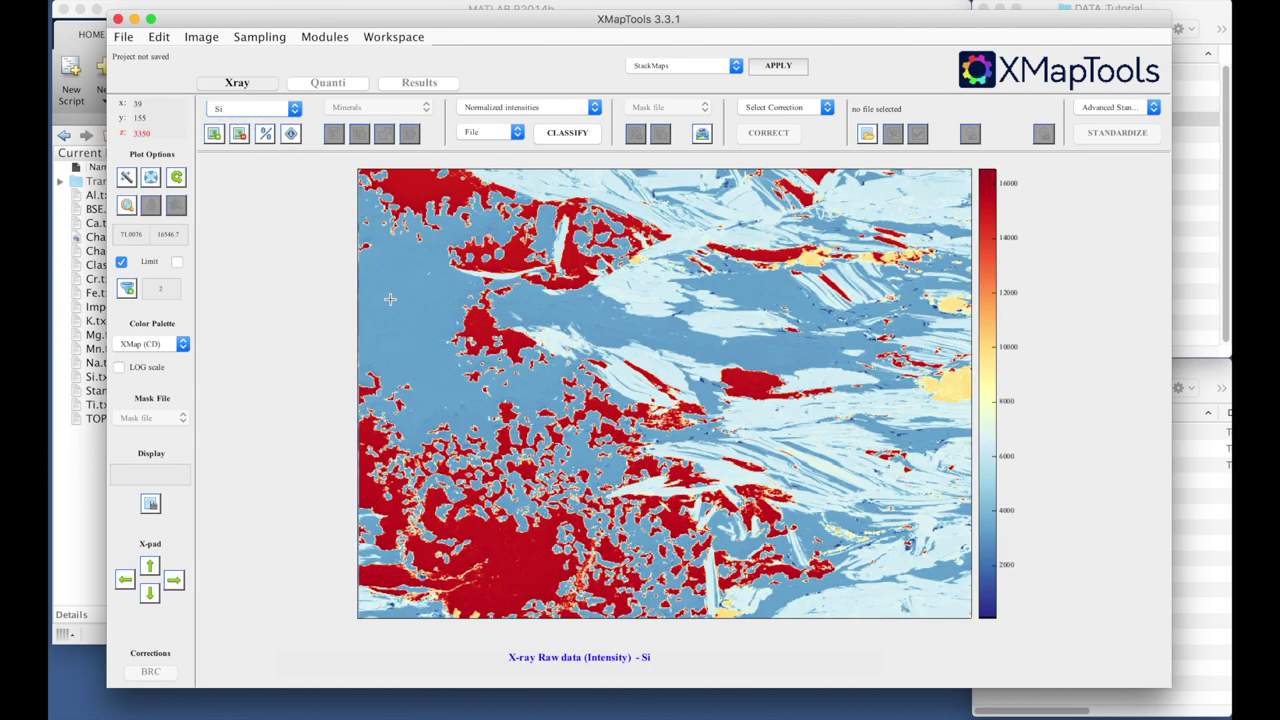